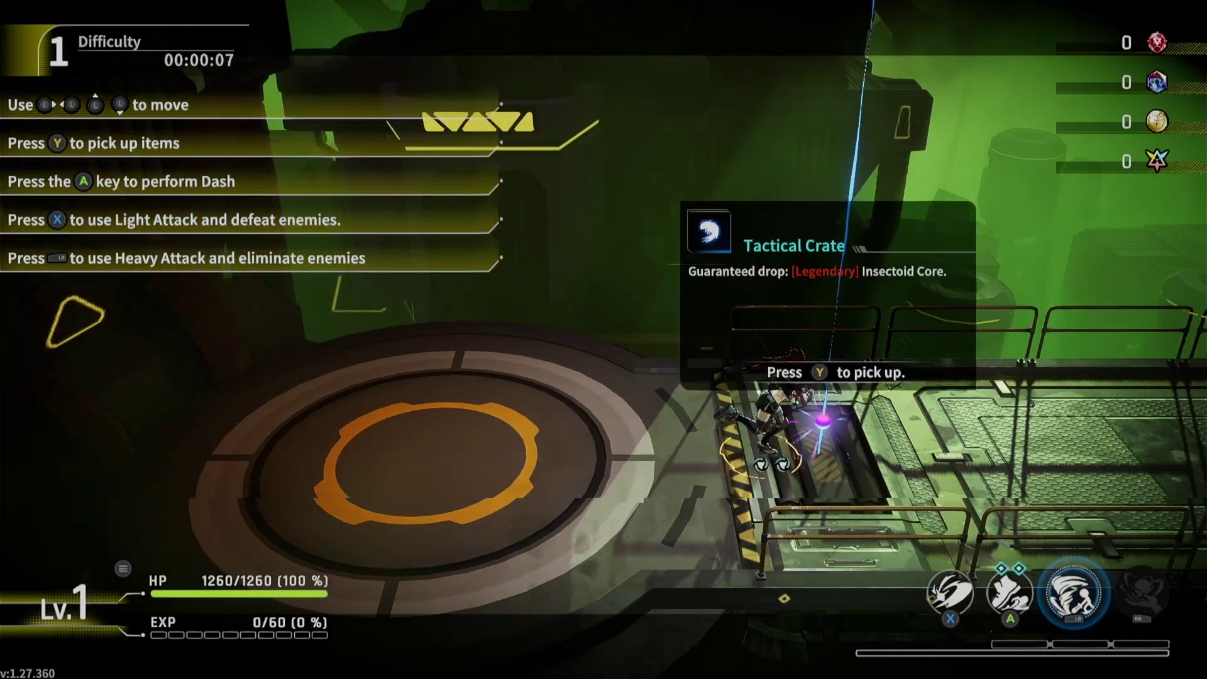
Pick up the Tactical Crate with Y to reveal its three reward cards
{"action": "key", "text": "y"}
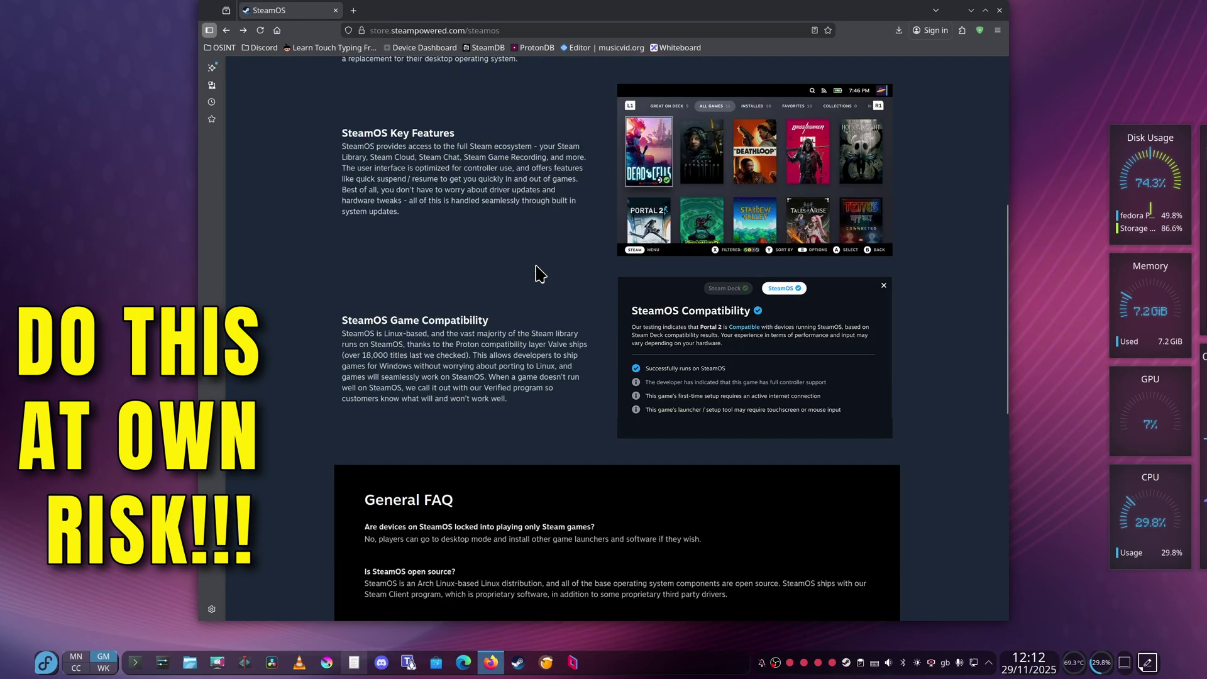
Start the SteamOS Steam Deck recovery image download and centre the KWrite bzcat/dd command note
{"action": "scroll", "coordinate": [534, 273], "scroll_direction": "down", "scroll_amount": 5}
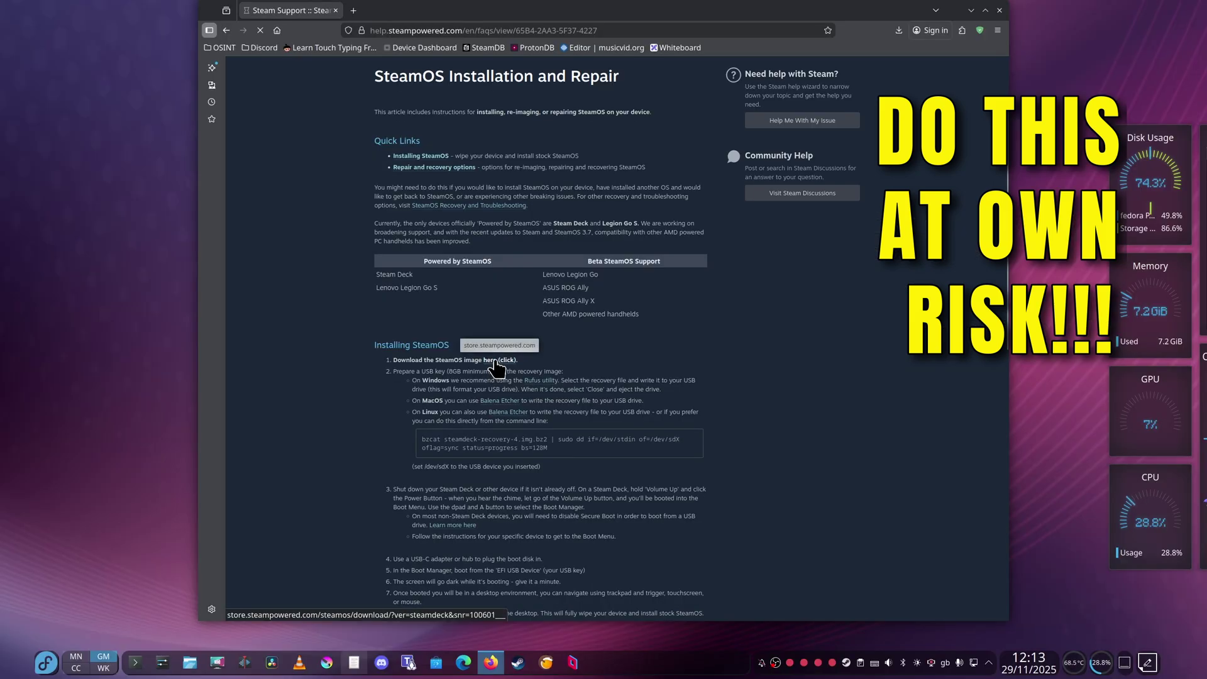
{"action": "left_click", "coordinate": [497, 362]}
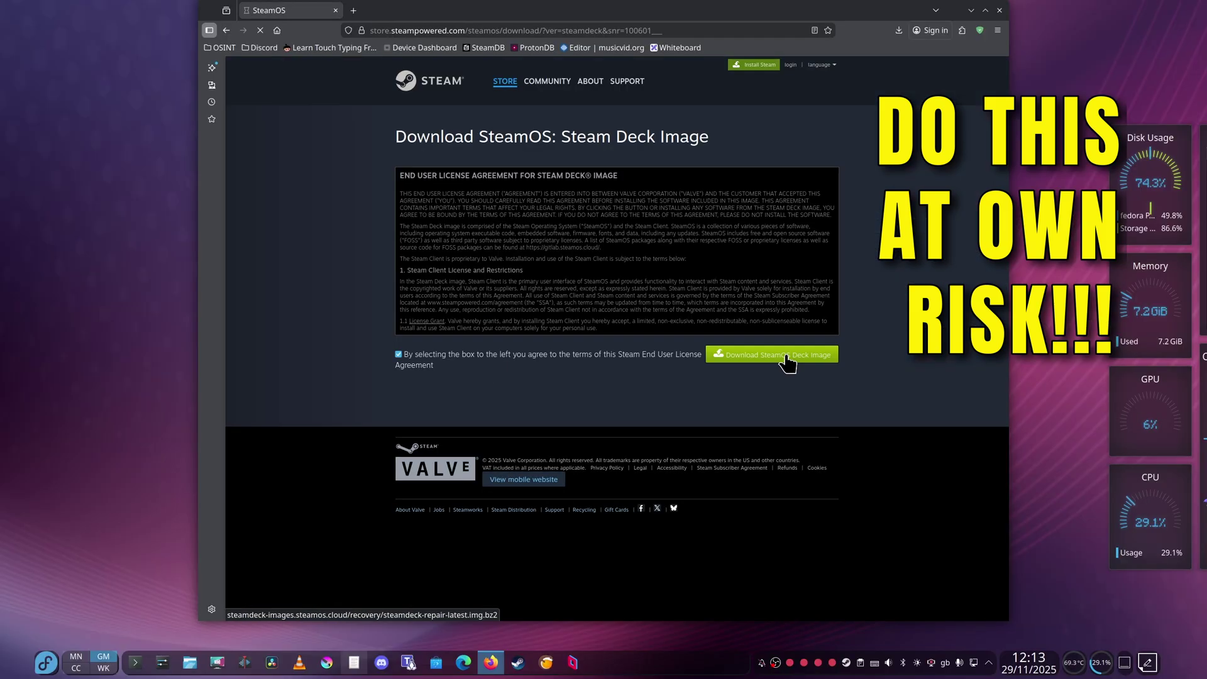
{"action": "left_click", "coordinate": [781, 356]}
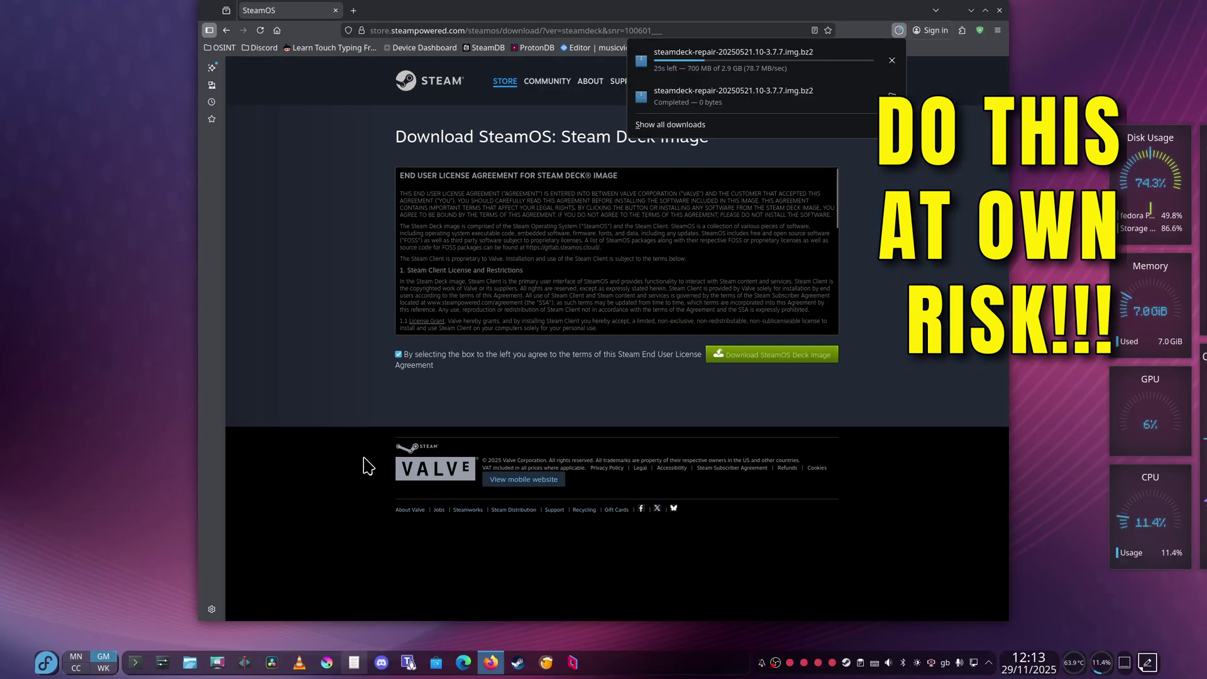
{"action": "left_click", "coordinate": [354, 662]}
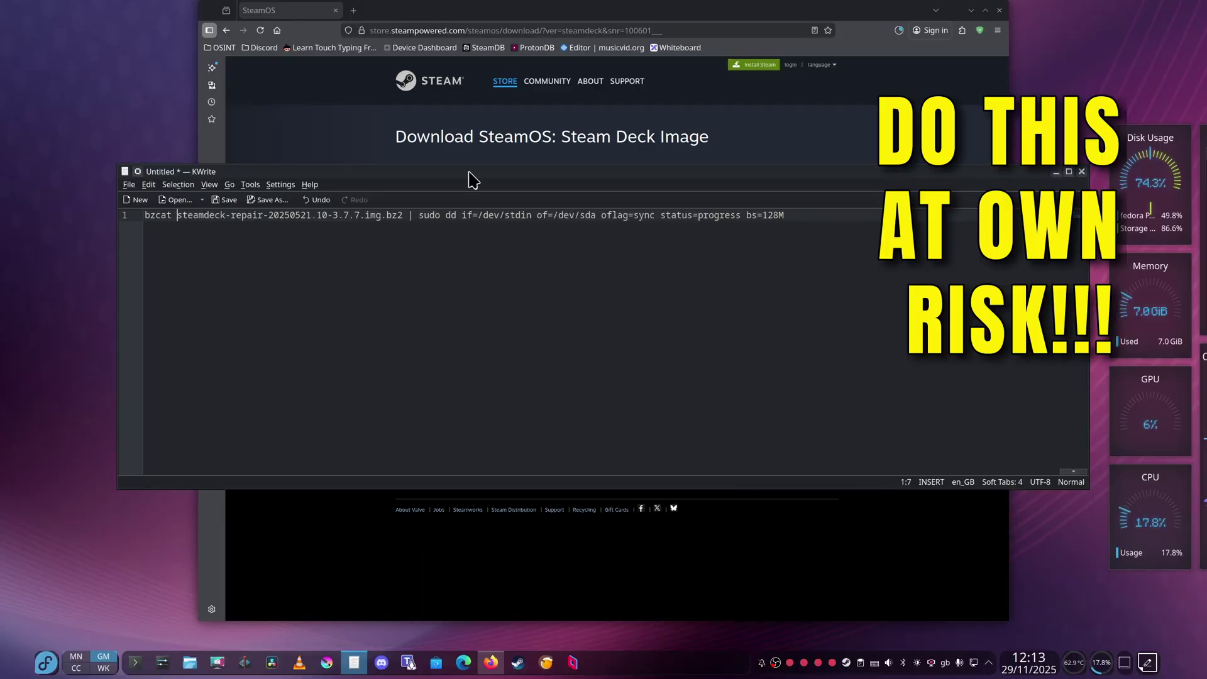
{"action": "left_click_drag", "start_coordinate": [467, 172], "coordinate": [594, 289]}
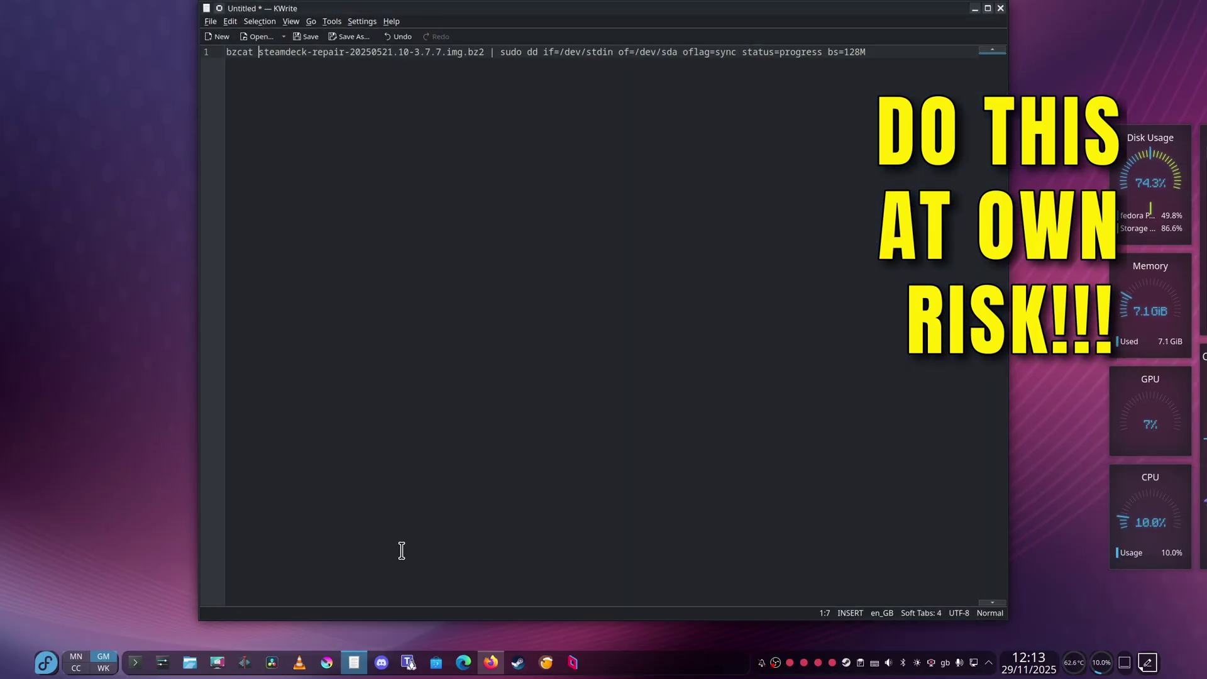
Run lsblk -o NAME,MODEL in Konsole, showing sda as the DataTraveler 3.0 stick
{"action": "left_click", "coordinate": [135, 661]}
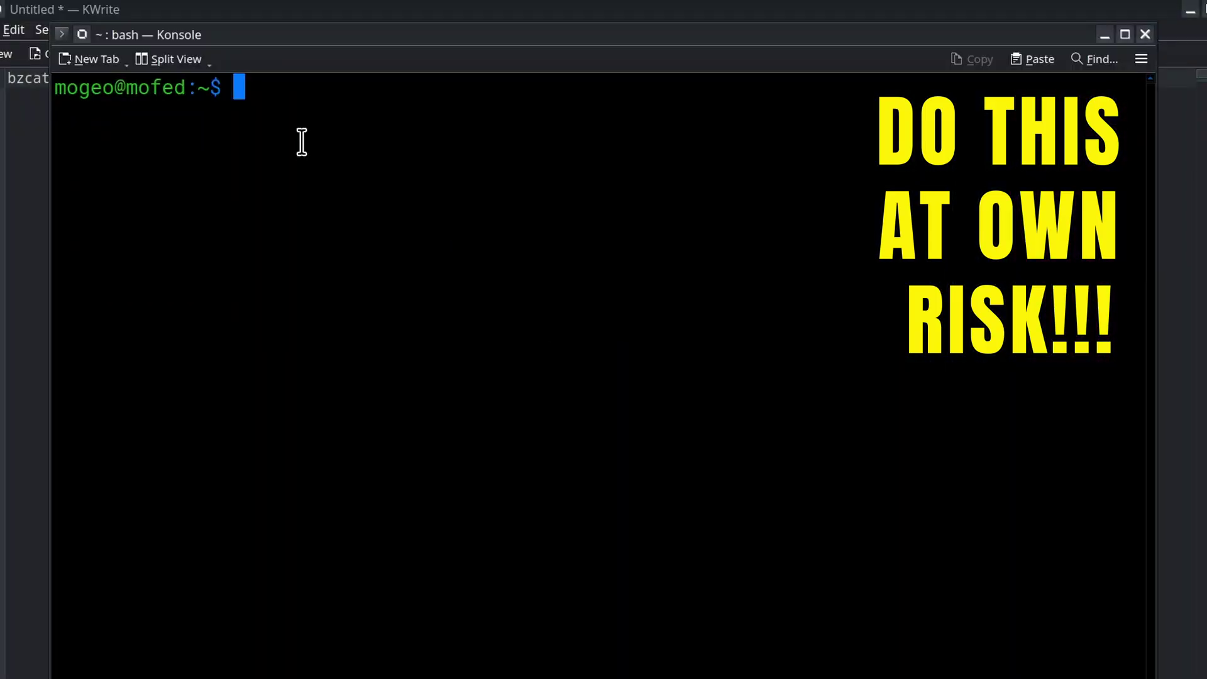
{"action": "type", "text": "l"}
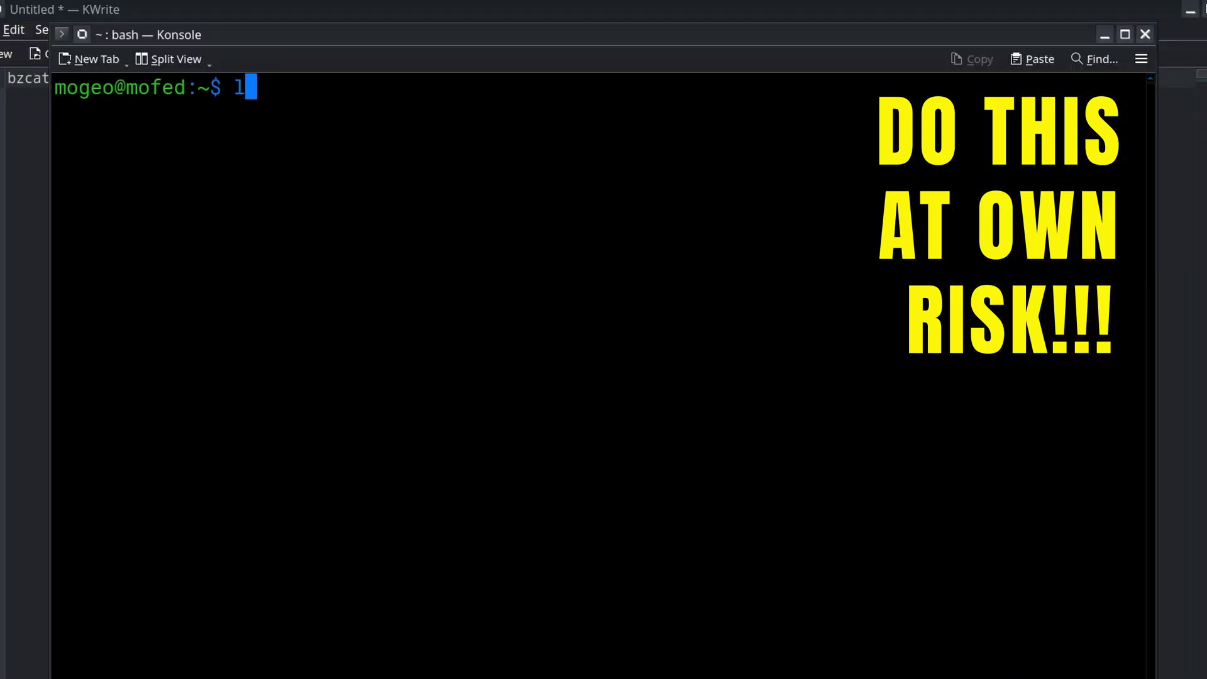
{"action": "type", "text": "sblk "}
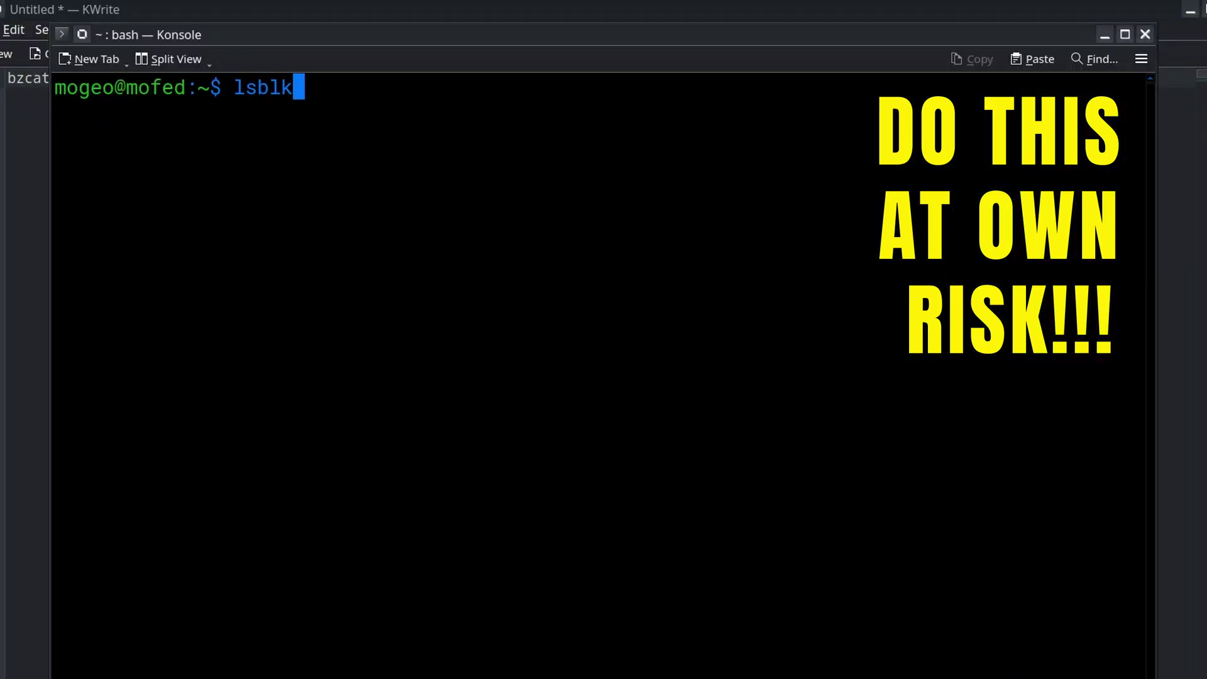
{"action": "type", "text": "-o"}
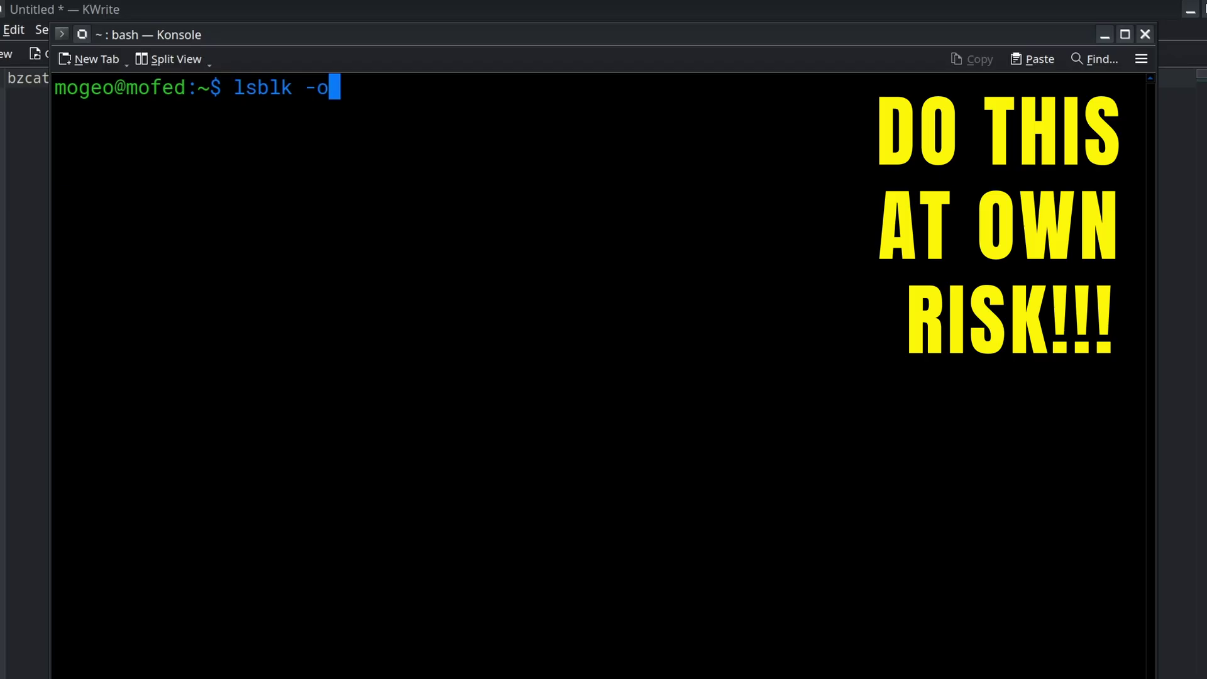
{"action": "type", "text": " NAME,M"}
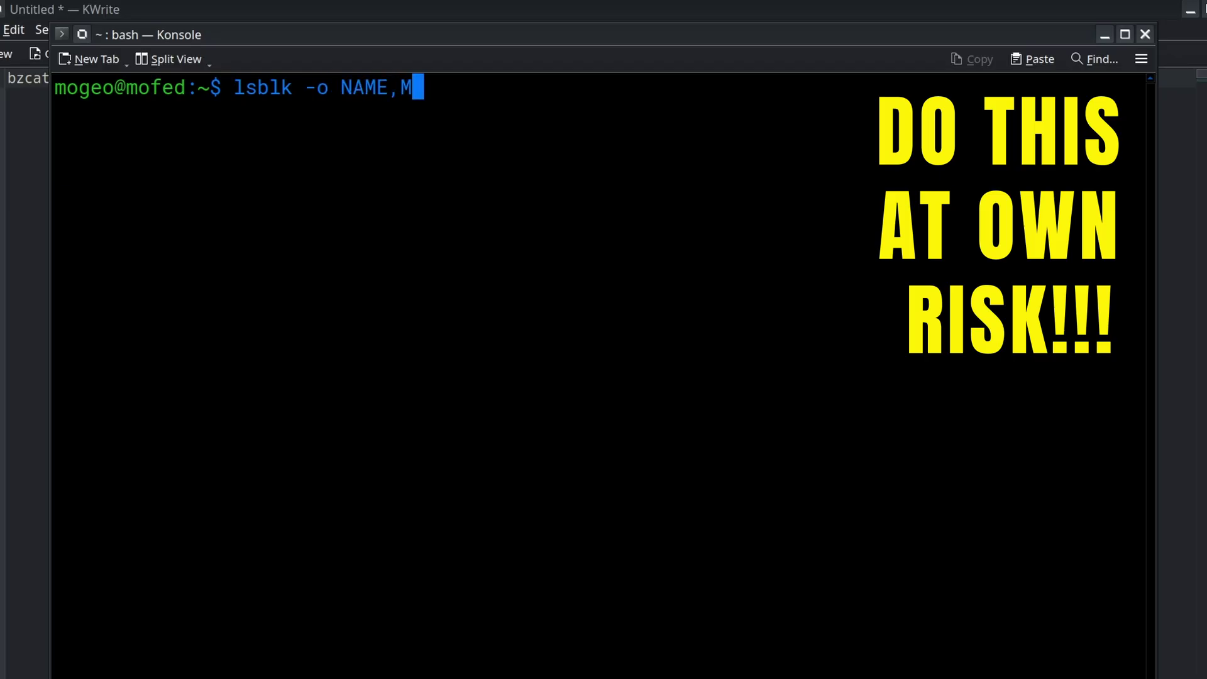
{"action": "type", "text": "ODEL"}
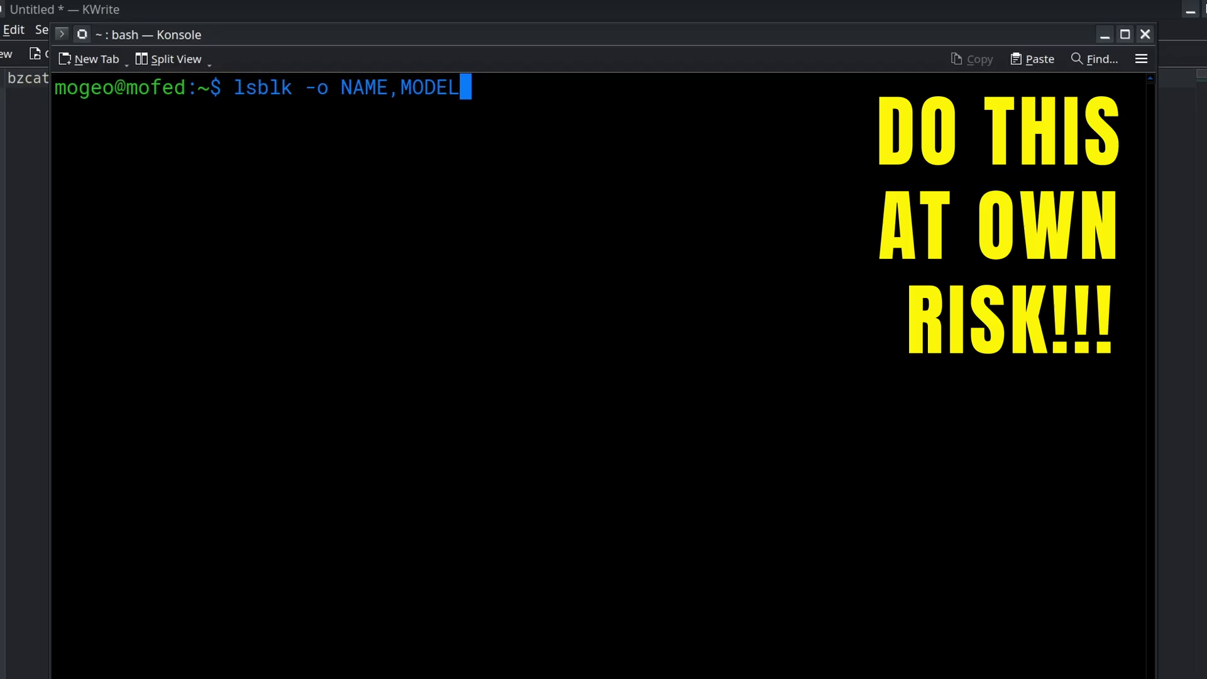
{"action": "key", "text": "Return"}
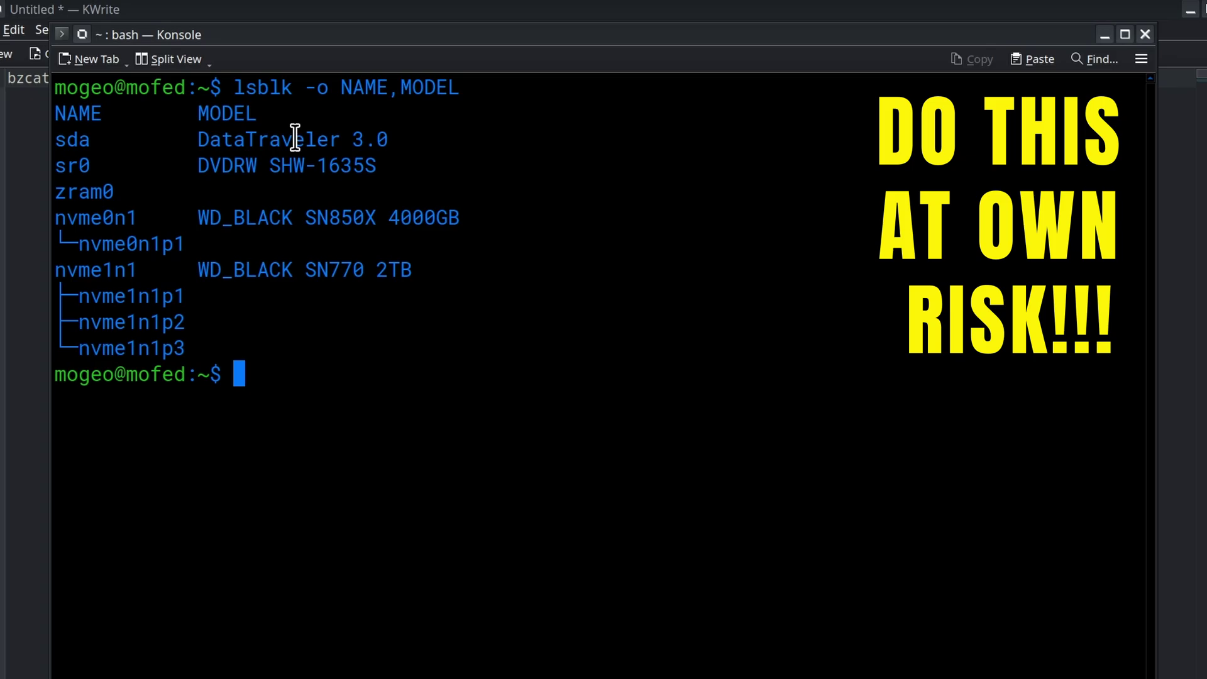
Review the KWrite command, checking its image file name and the /dev/sda target
{"action": "left_click", "coordinate": [1104, 34]}
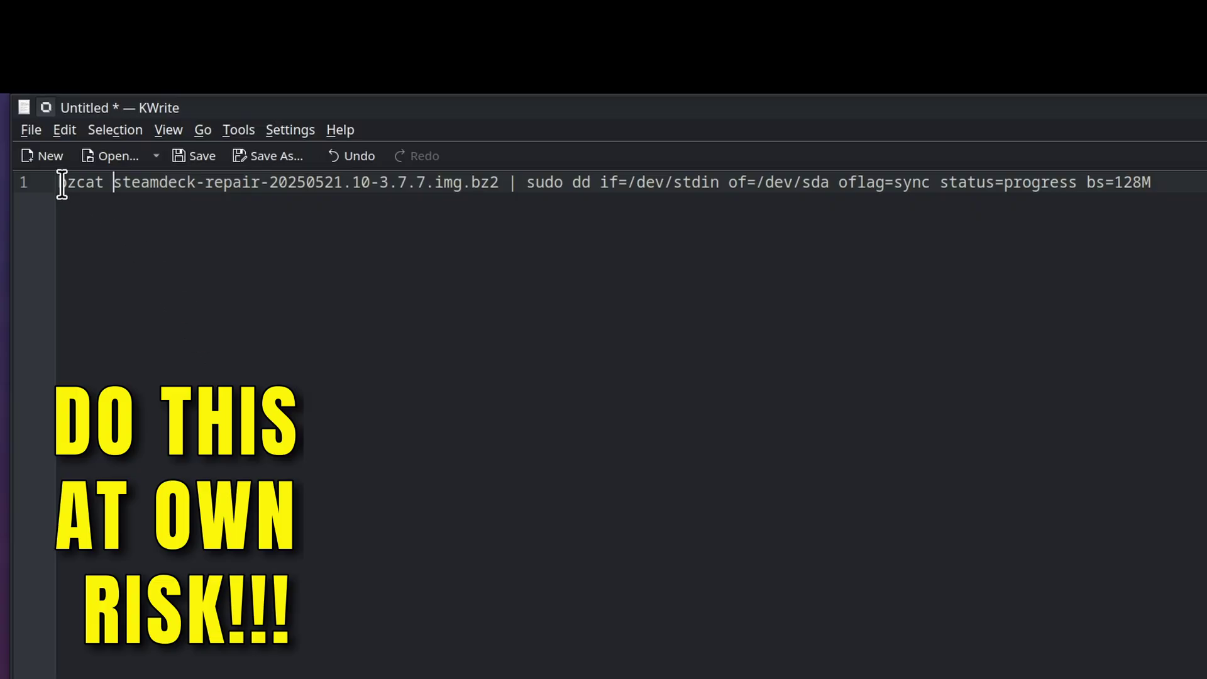
{"action": "left_click_drag", "start_coordinate": [498, 182], "coordinate": [114, 182]}
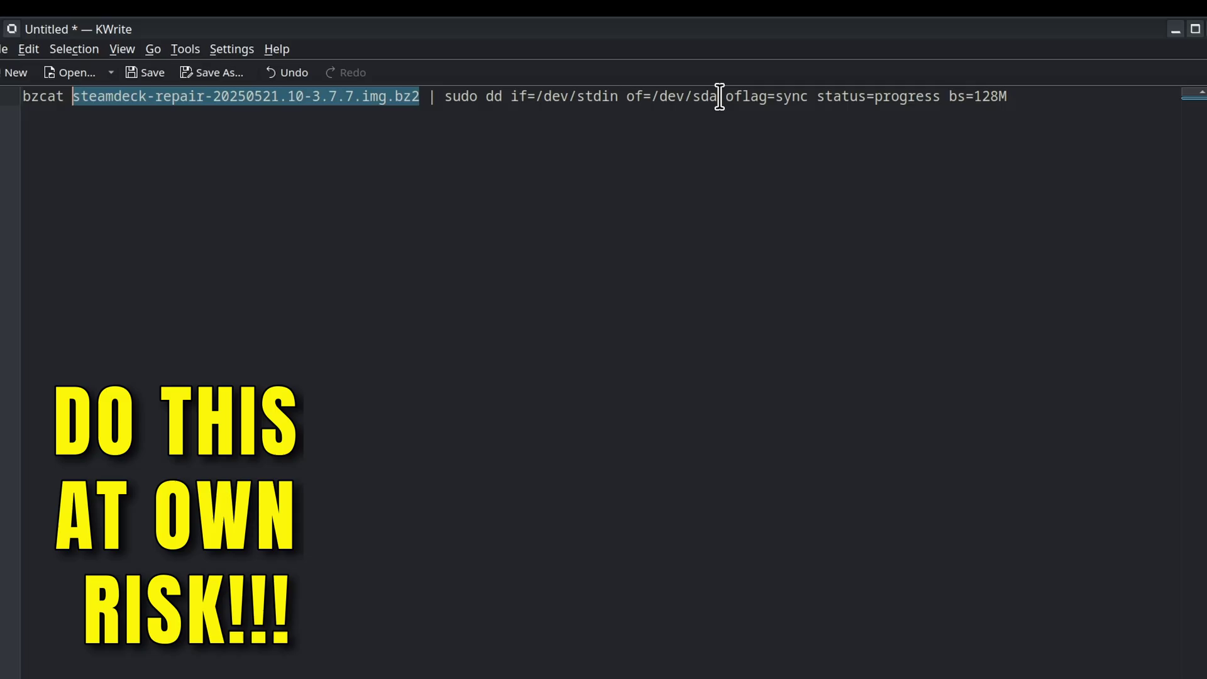
{"action": "left_click_drag", "start_coordinate": [720, 97], "coordinate": [709, 97]}
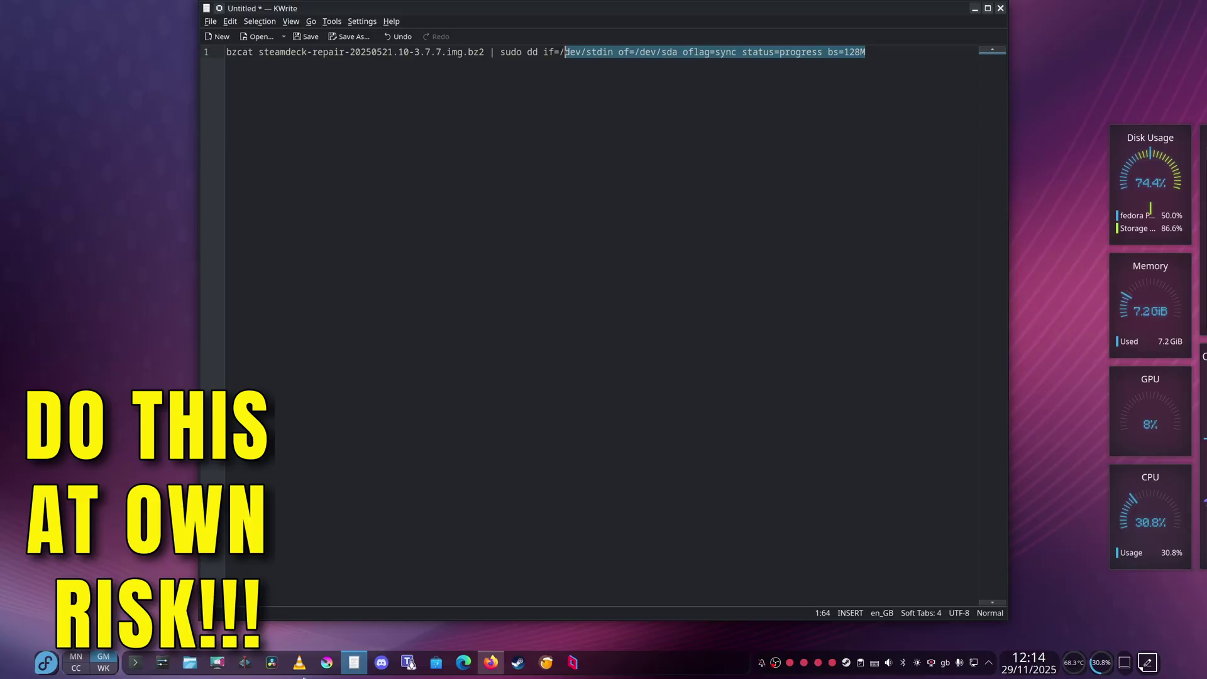
Copy the exact name steamdeck-repair-20250521.10-3.7.7.img.bz2 from Dolphin's Downloads folder
{"action": "left_click", "coordinate": [189, 663]}
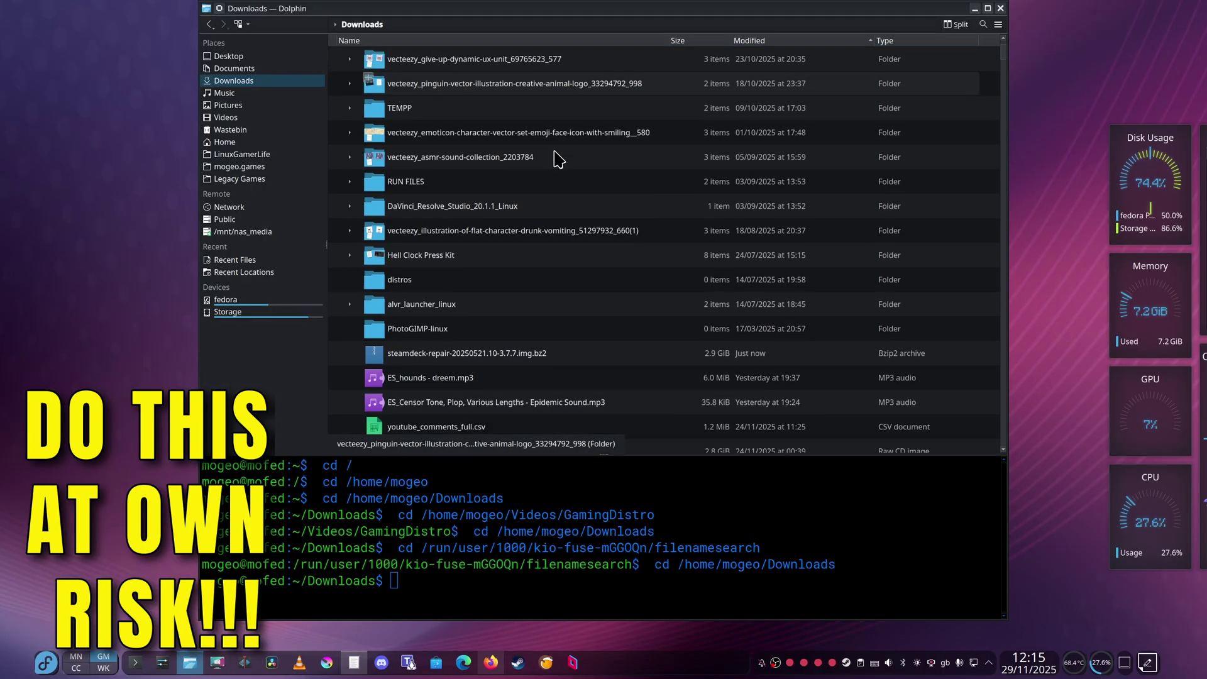
{"action": "scroll", "coordinate": [477, 270], "scroll_direction": "down", "scroll_amount": 1}
{"action": "left_click", "coordinate": [465, 284]}
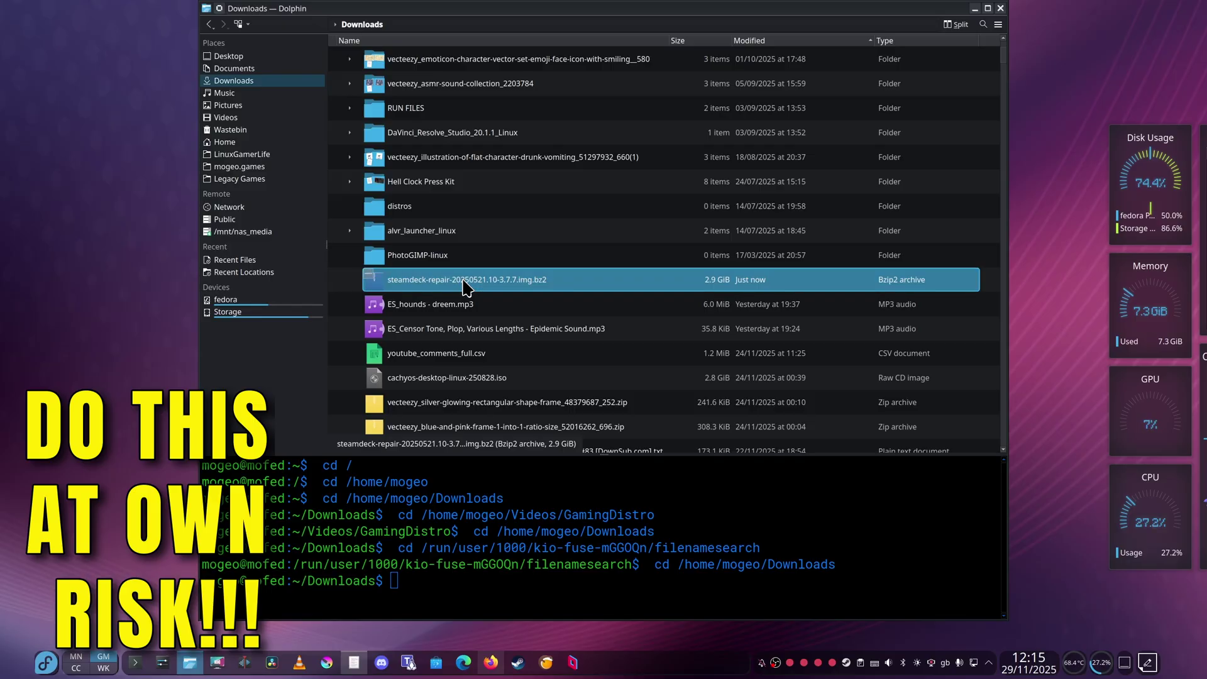
{"action": "key", "text": "F2"}
{"action": "left_click_drag", "start_coordinate": [546, 277], "coordinate": [377, 284]}
{"action": "key", "text": "ctrl+c"}
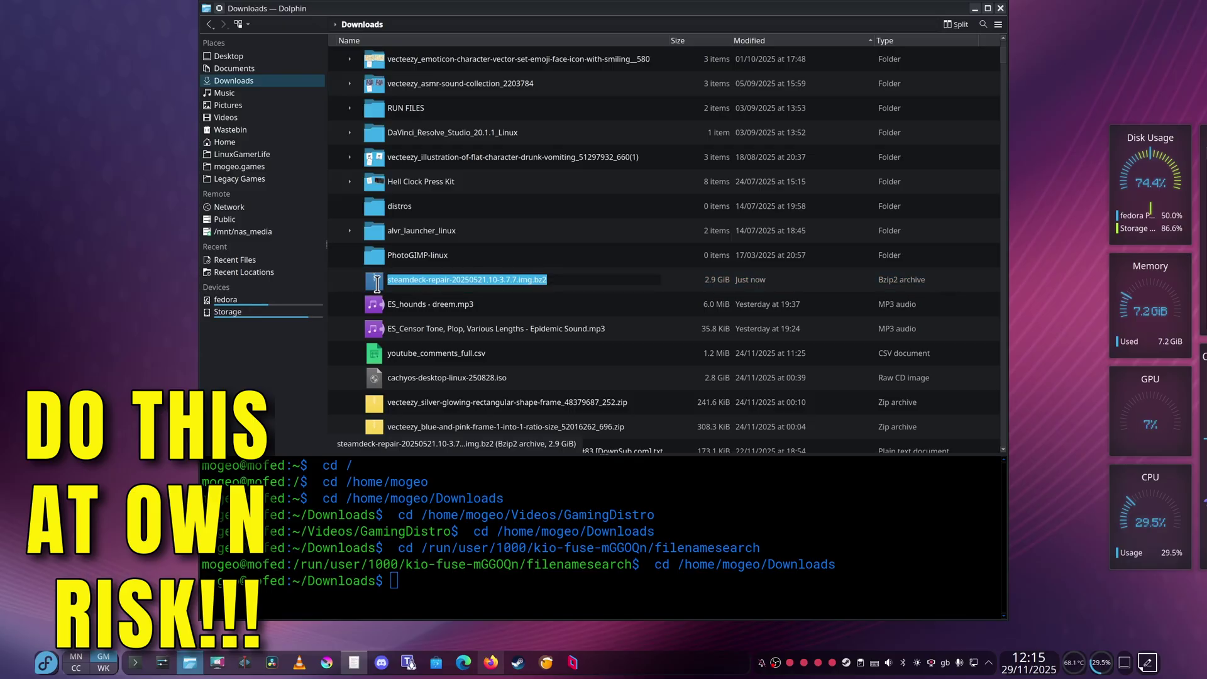
Replace the image file name in the KWrite command with the copied exact name
{"action": "left_click", "coordinate": [353, 662]}
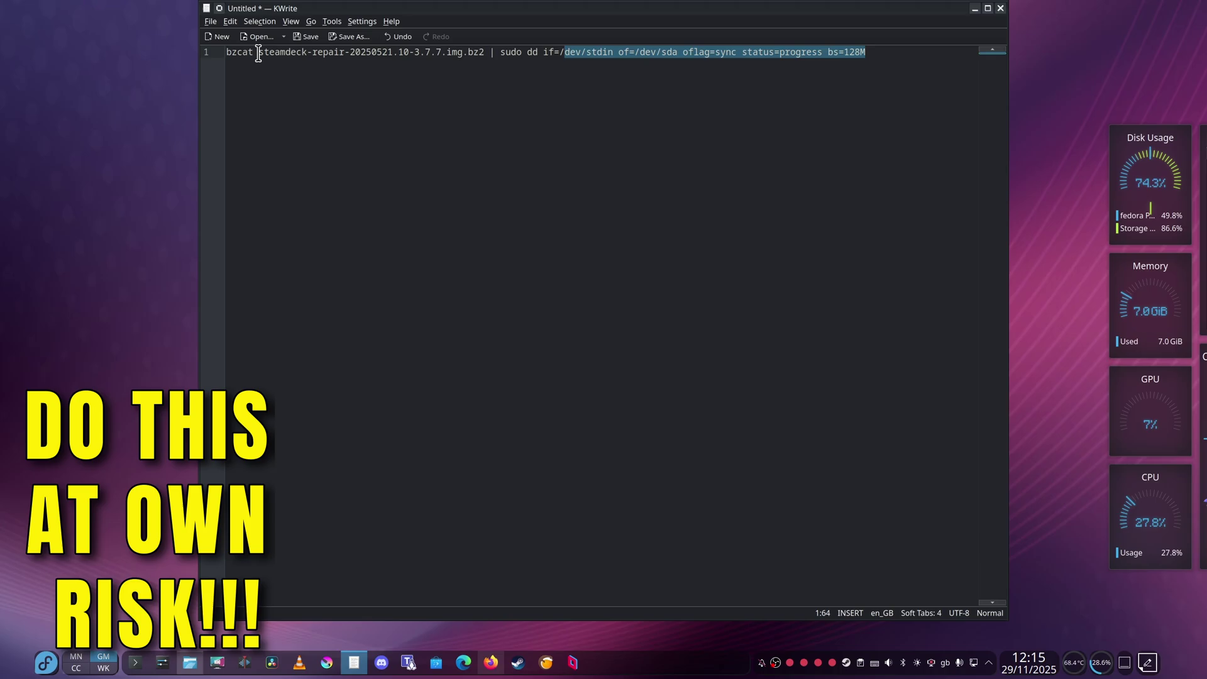
{"action": "left_click", "coordinate": [259, 52]}
{"action": "left_click_drag", "start_coordinate": [259, 53], "coordinate": [484, 58]}
{"action": "key", "text": "ctrl+v"}
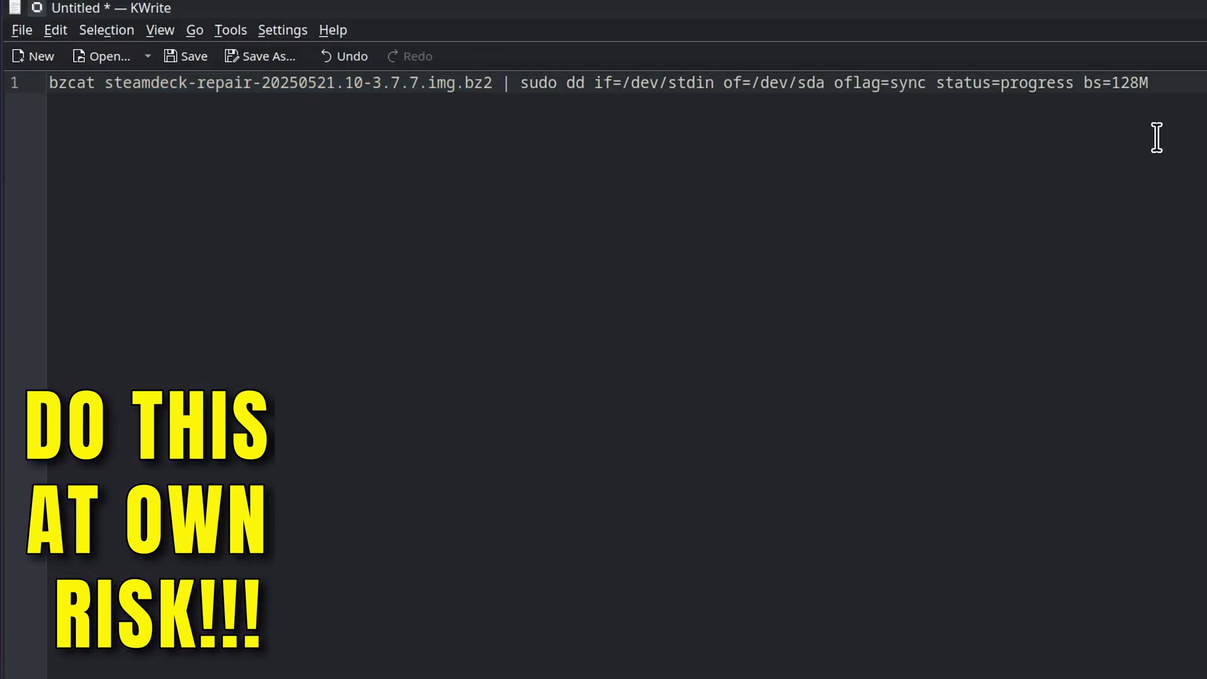
Copy the complete bzcat-to-dd command line from KWrite
{"action": "left_click_drag", "start_coordinate": [1156, 137], "coordinate": [36, 85]}
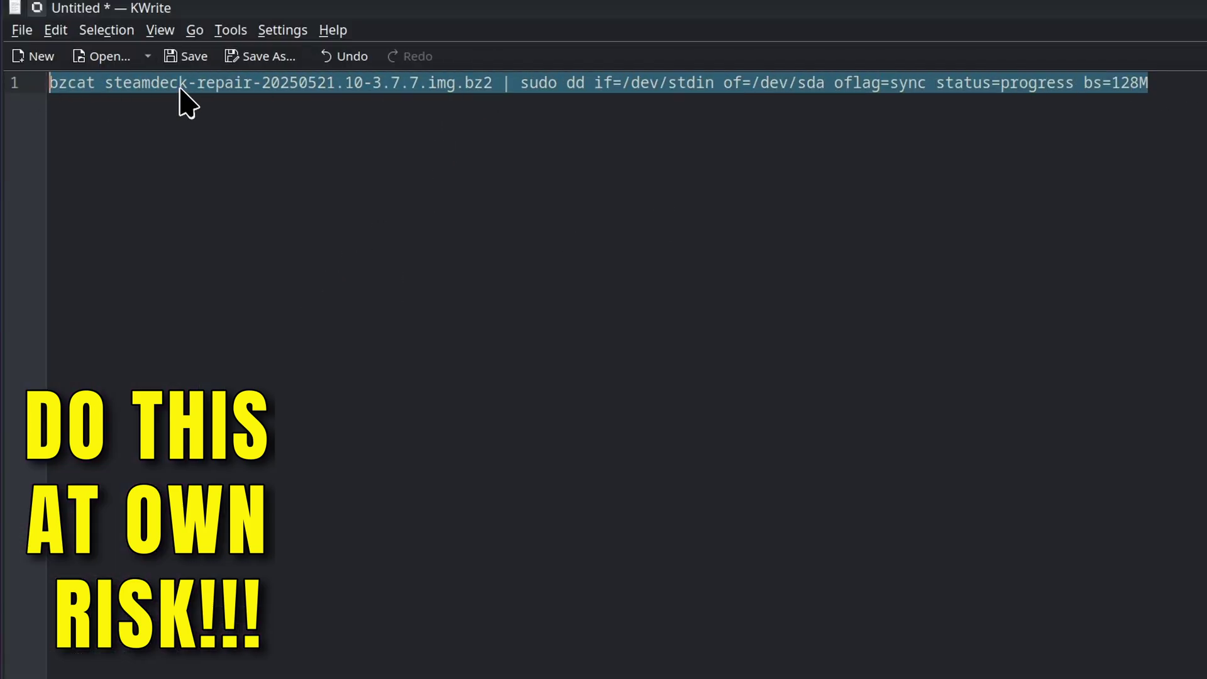
{"action": "right_click", "coordinate": [179, 91]}
{"action": "left_click", "coordinate": [377, 77]}
{"action": "key", "text": "alt+Tab"}
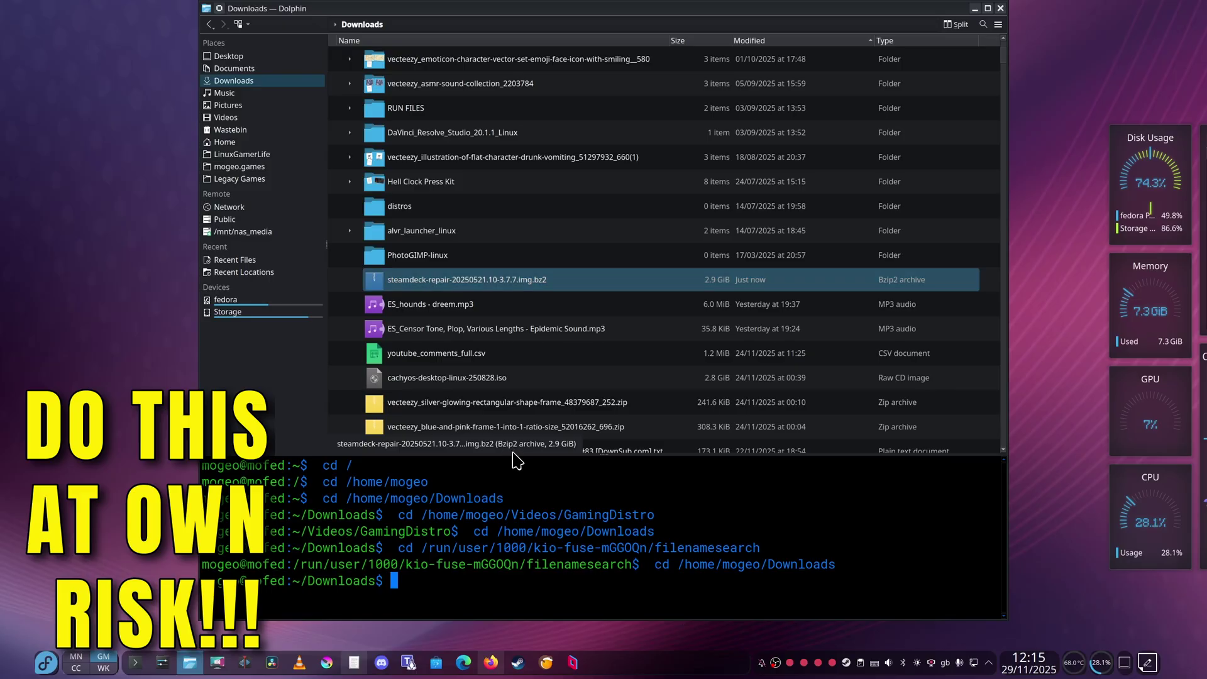
Enlarge Dolphin's terminal panel, paste the bzcat | sudo dd command and run it
{"action": "left_click_drag", "start_coordinate": [513, 454], "coordinate": [509, 343]}
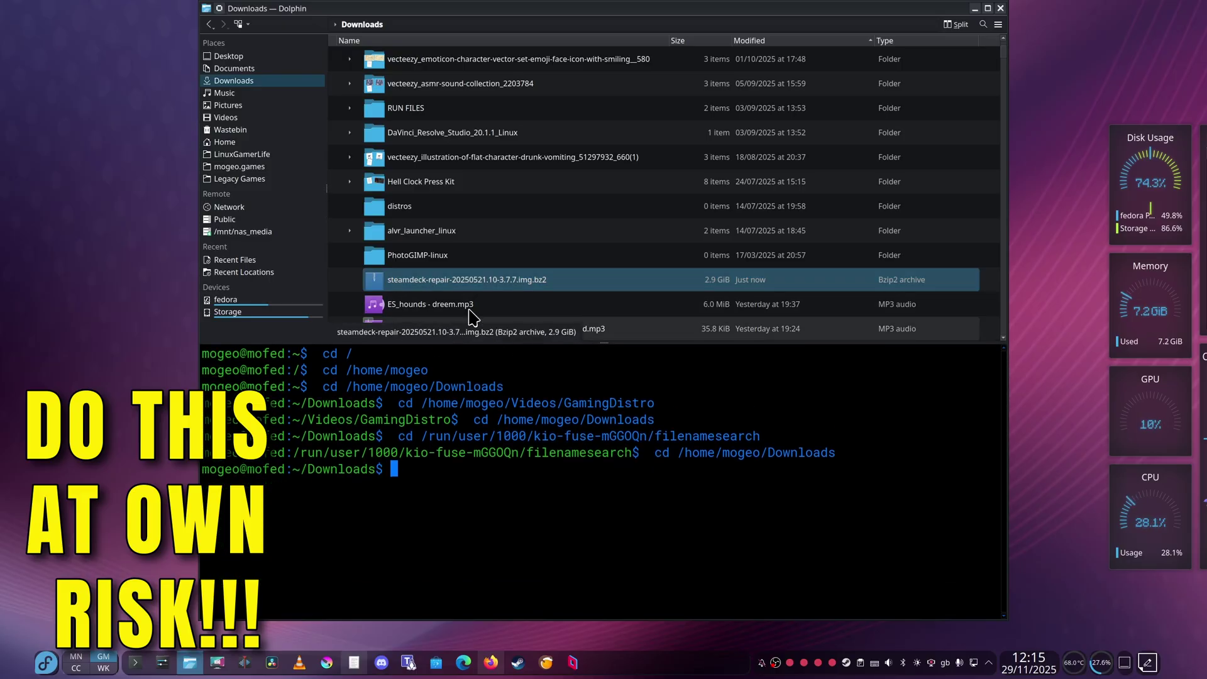
{"action": "key", "text": "ctrl+shift+v"}
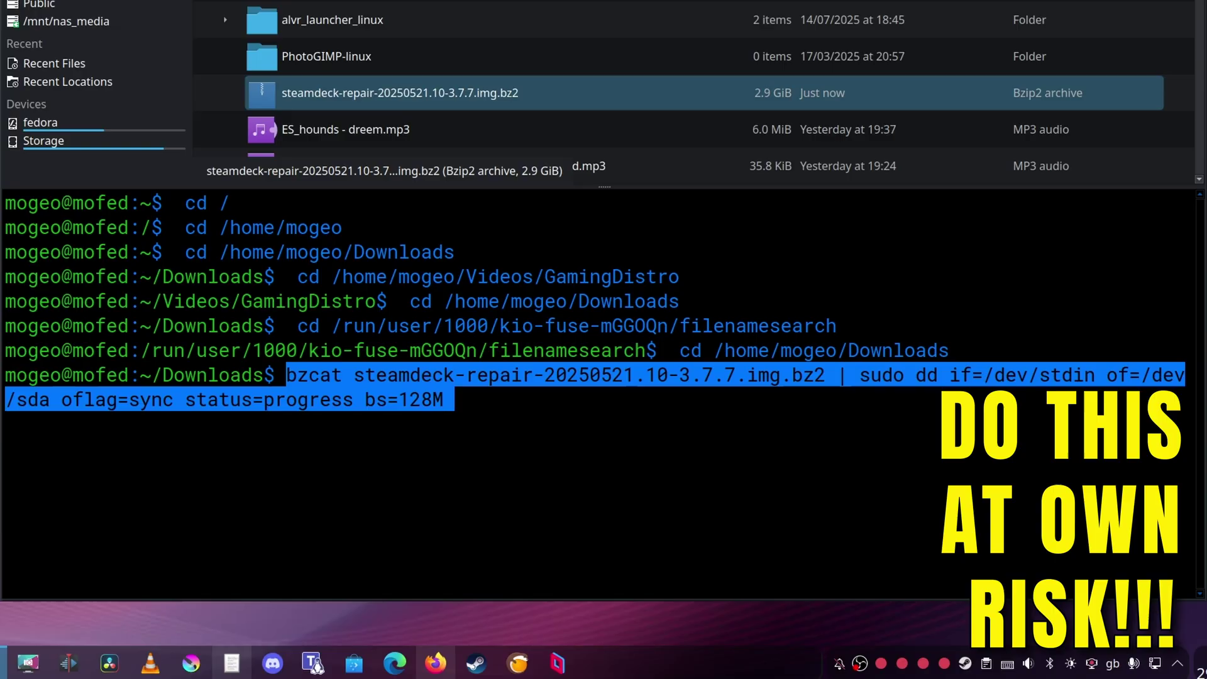
{"action": "key", "text": "Return"}
{"action": "key", "text": "Return"}
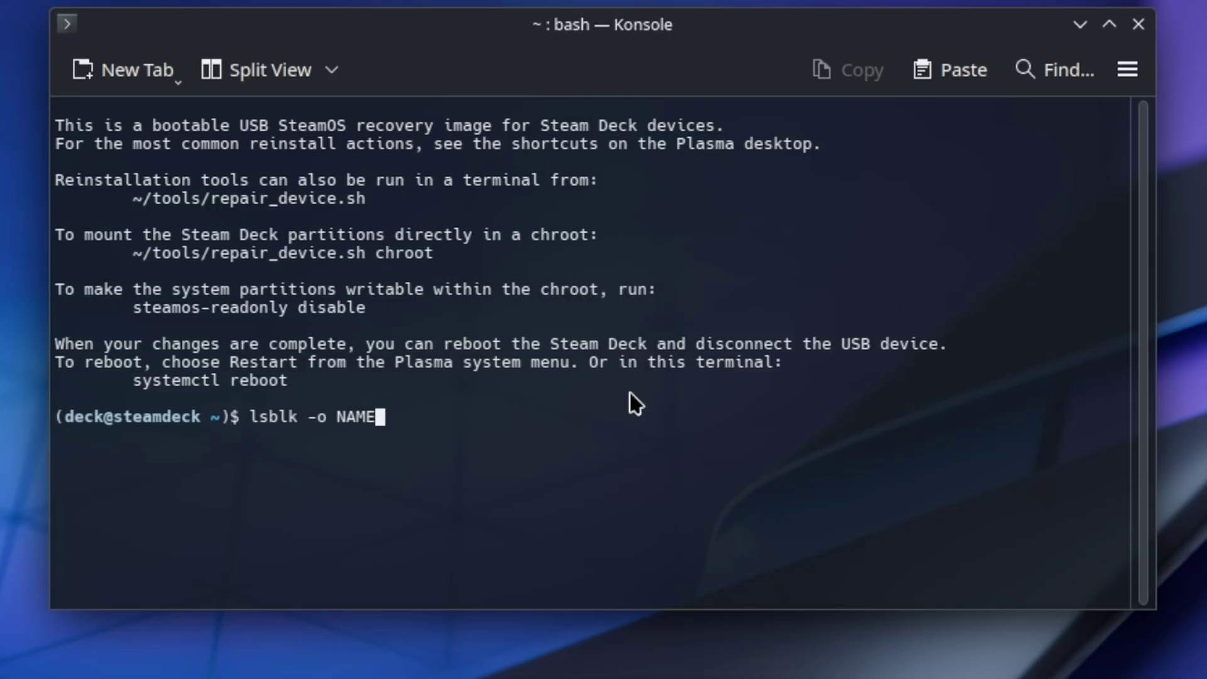
Run lsblk -o NAME,MODEL and select the listing to find the WD_BLACK SN850X drive
{"action": "type", "text": ",MODEL"}
{"action": "key", "text": "Return"}
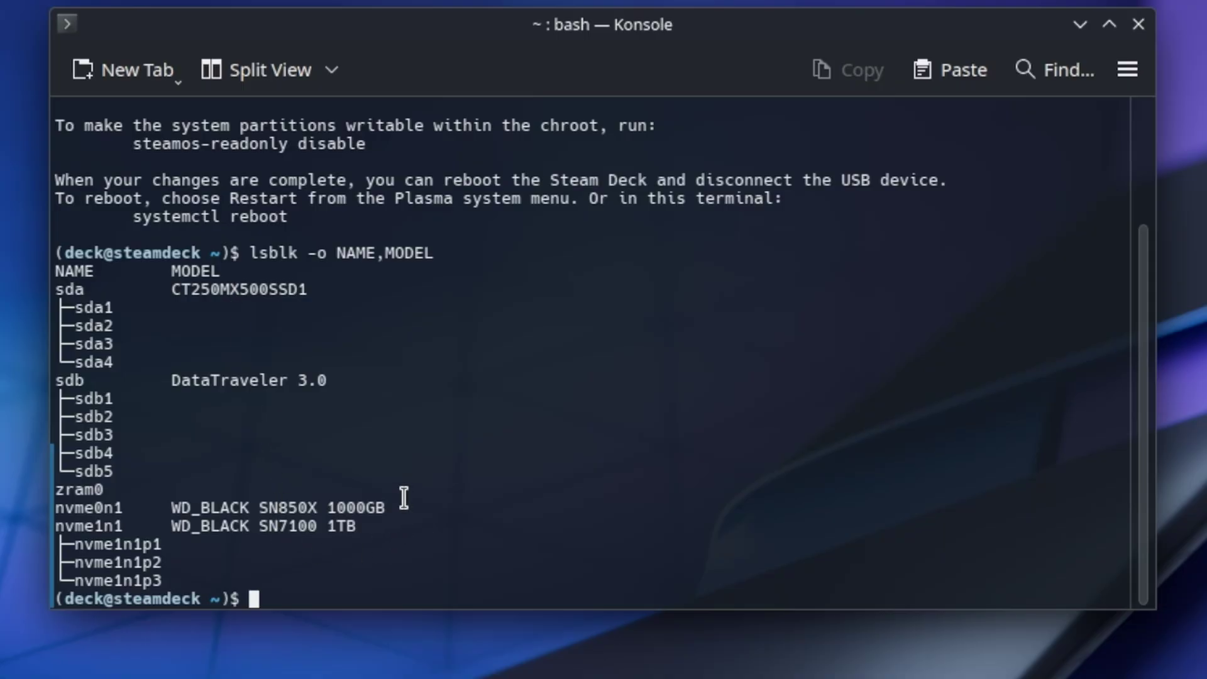
{"action": "left_click_drag", "start_coordinate": [399, 501], "coordinate": [44, 513]}
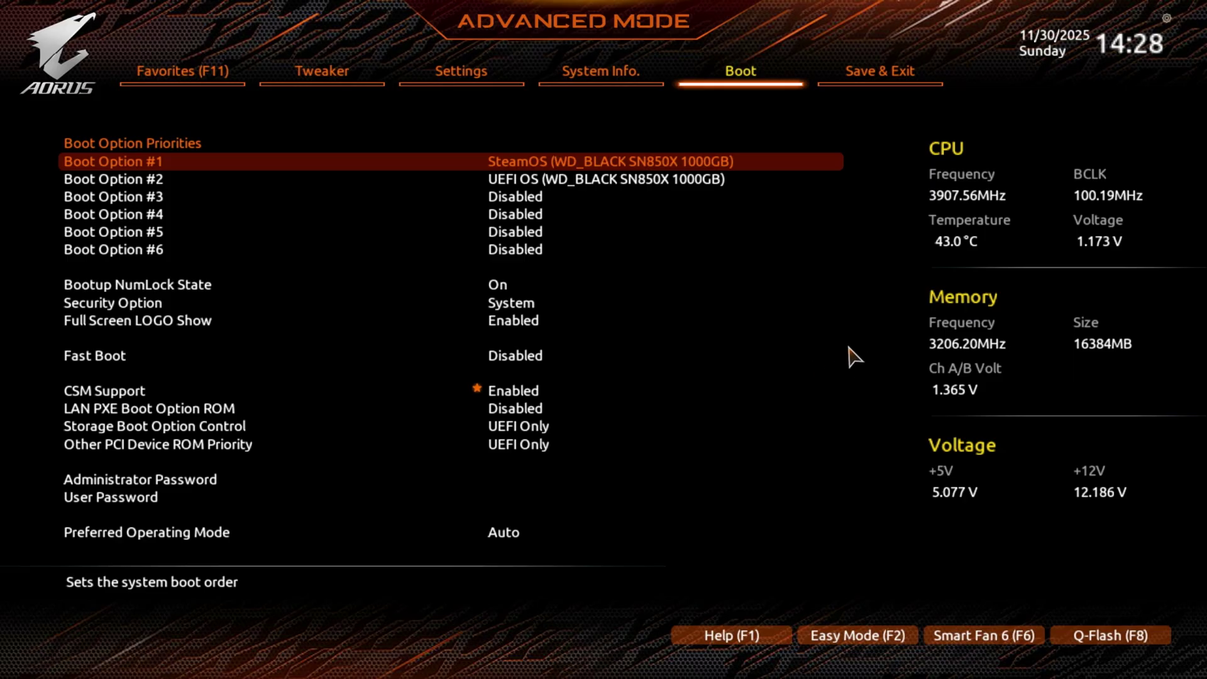
Move to Save & Exit and save the BIOS settings to restart
{"action": "key", "text": "Right"}
{"action": "key", "text": "Return"}
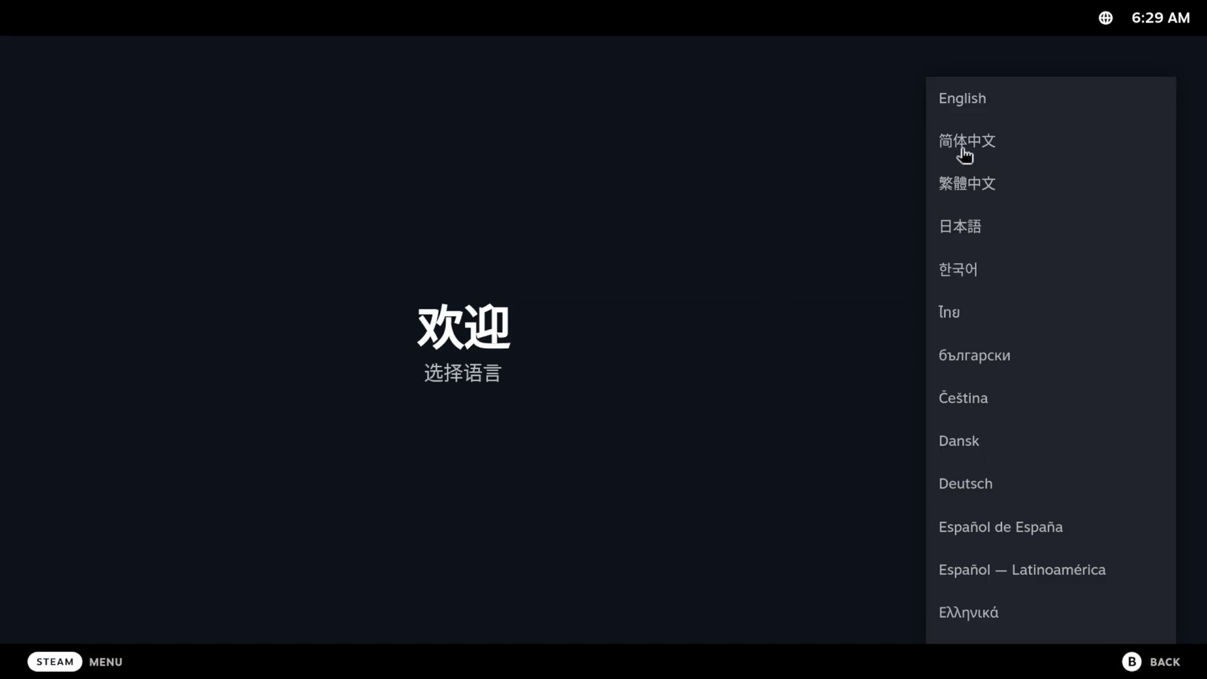
Choose English as the language and Greenwich Mean Time as the timezone
{"action": "left_click", "coordinate": [973, 97]}
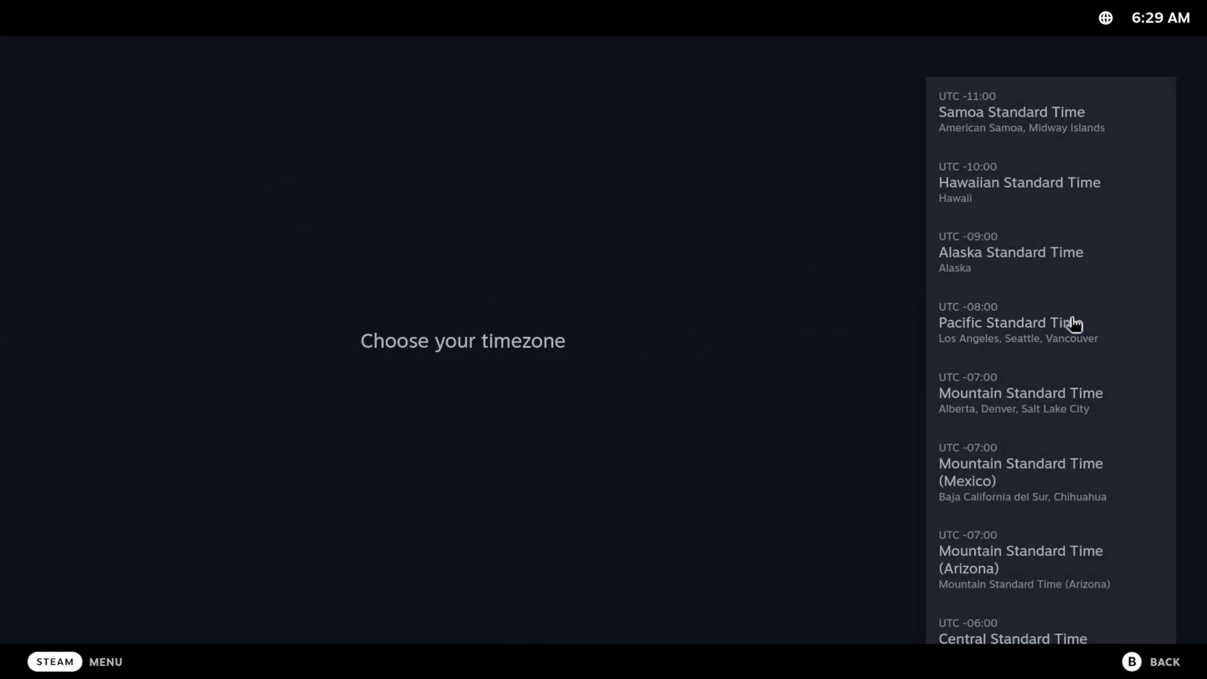
{"action": "scroll", "coordinate": [1044, 362], "scroll_direction": "down", "scroll_amount": 20}
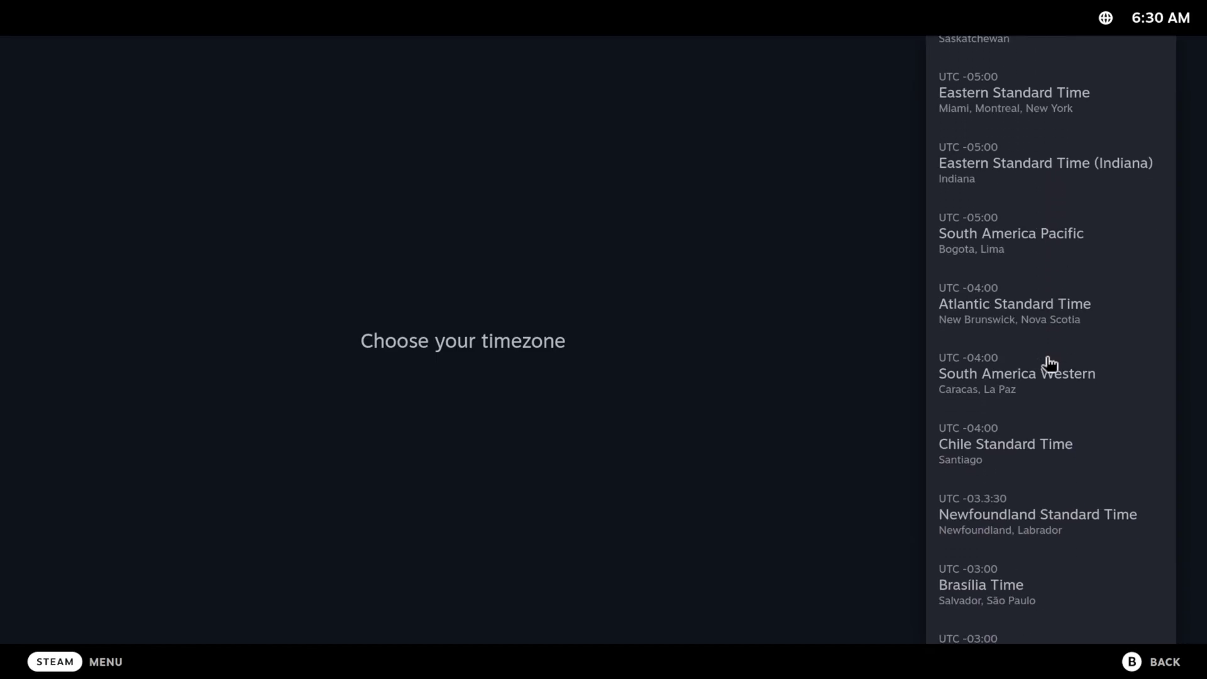
{"action": "scroll", "coordinate": [1051, 371], "scroll_direction": "up", "scroll_amount": 2}
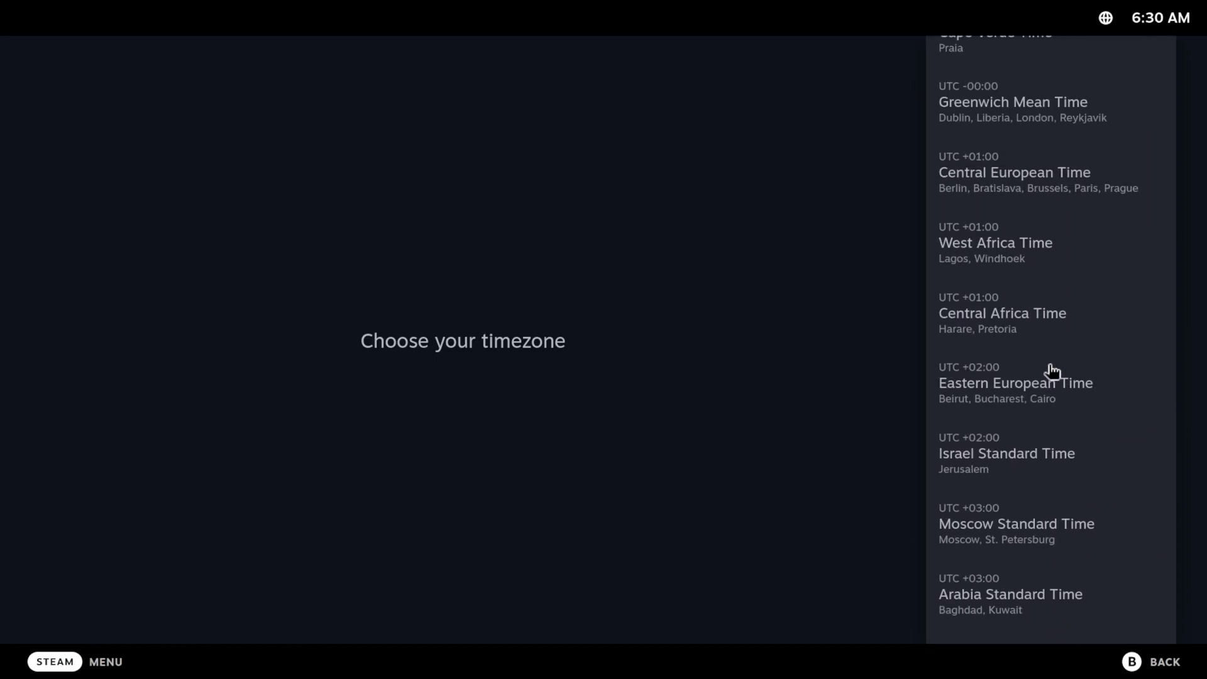
{"action": "scroll", "coordinate": [1051, 372], "scroll_direction": "up", "scroll_amount": 1}
{"action": "left_click", "coordinate": [1012, 192]}
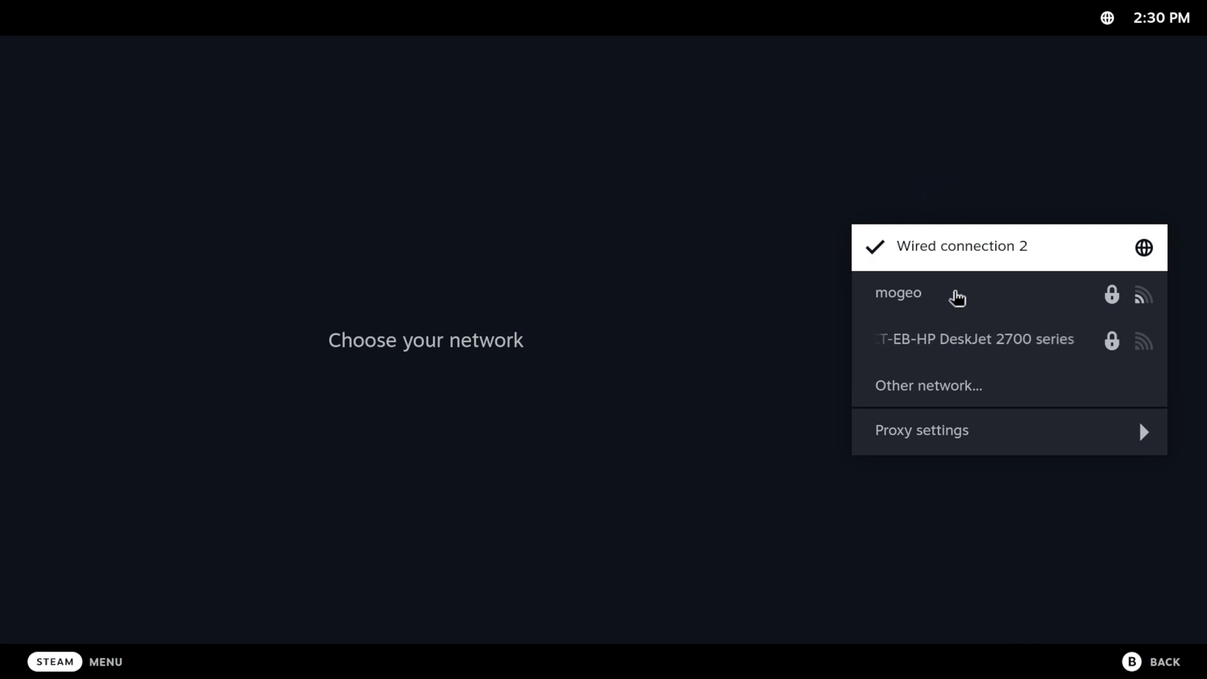
Select Wired connection 2 on the Choose your network screen
{"action": "left_click", "coordinate": [971, 245]}
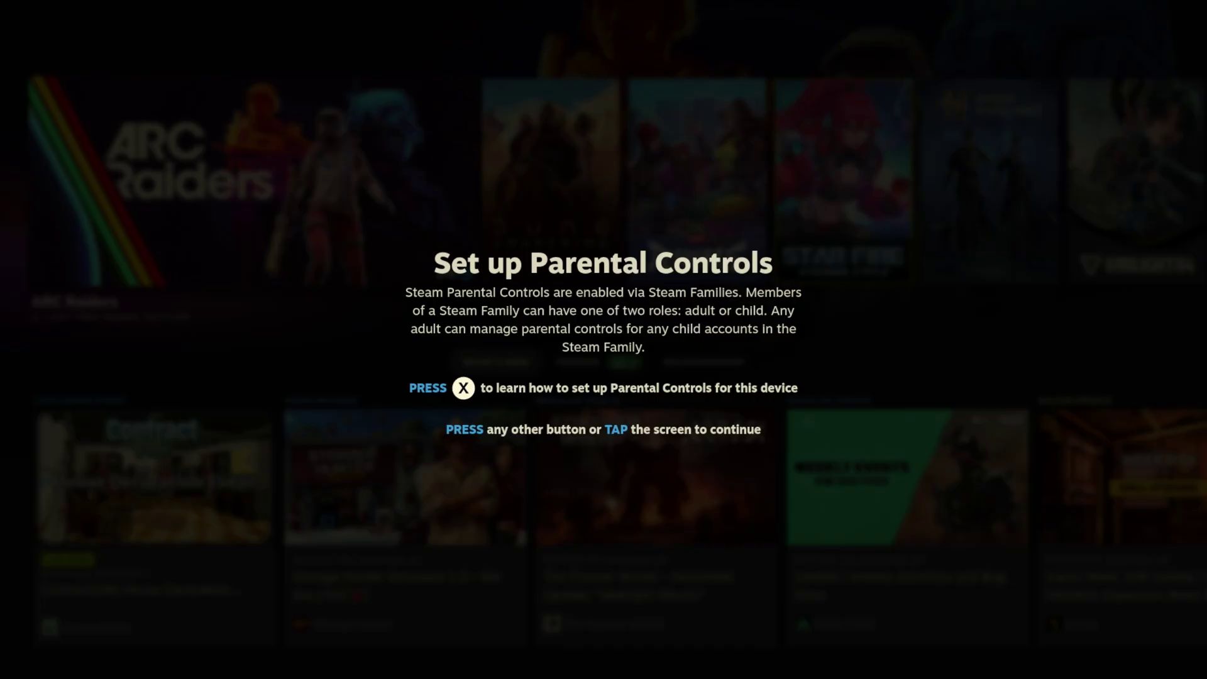
Dismiss the Parental Controls and welcome notices and browse the Recent Games row
{"action": "left_click", "coordinate": [590, 322]}
{"action": "left_click", "coordinate": [590, 322]}
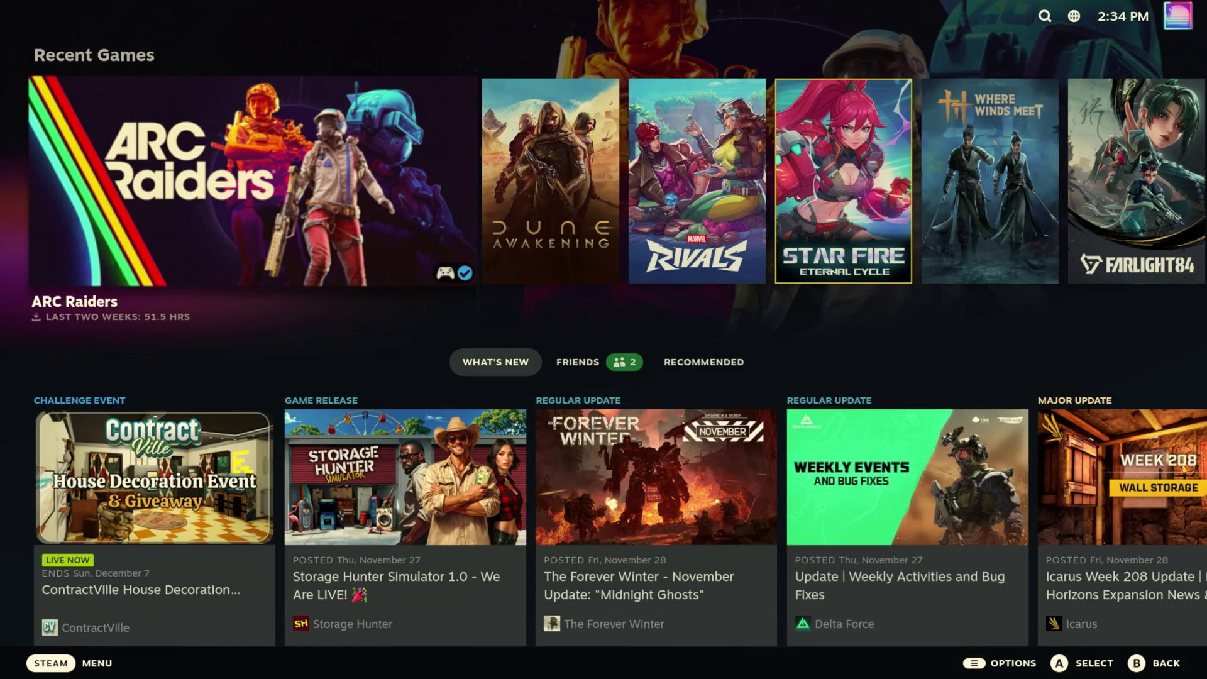
{"action": "key", "text": "Right"}
{"action": "key", "text": "Right"}
{"action": "key", "text": "Right"}
{"action": "key", "text": "Right"}
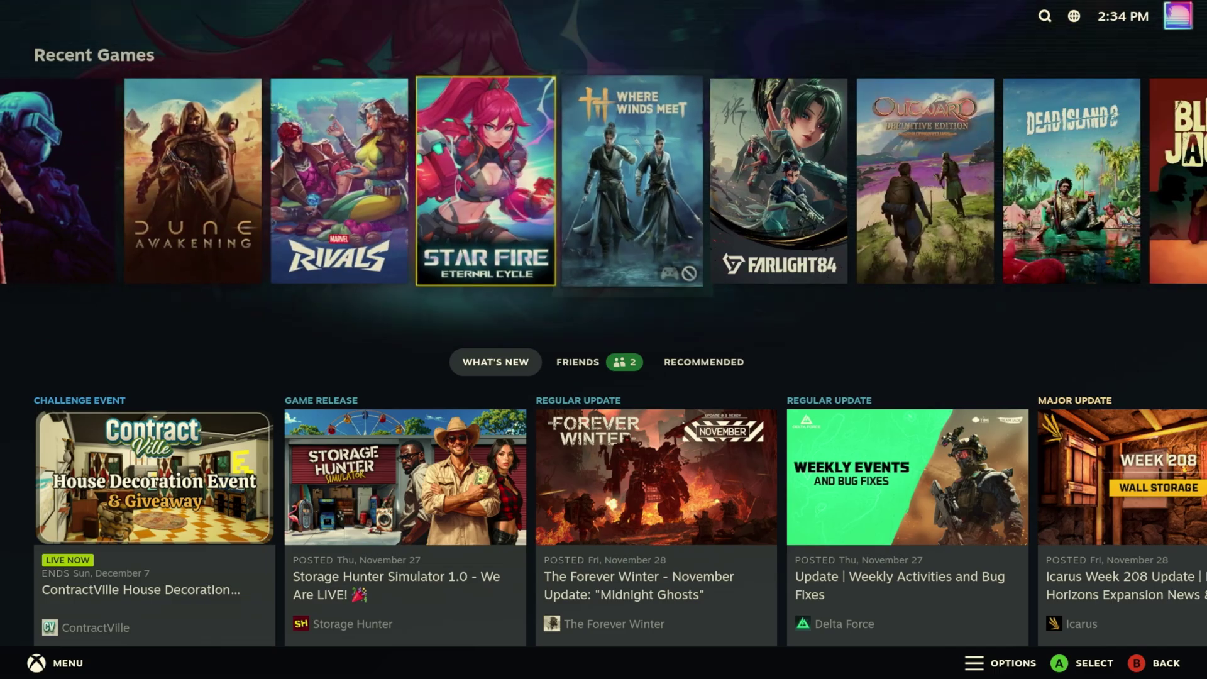
{"action": "key", "text": "Down"}
{"action": "key", "text": "Down"}
Move focus past the account and search areas back to Star Fire: Eternal Cycle
{"action": "key", "text": "Up"}
{"action": "key", "text": "Up"}
{"action": "key", "text": "Up"}
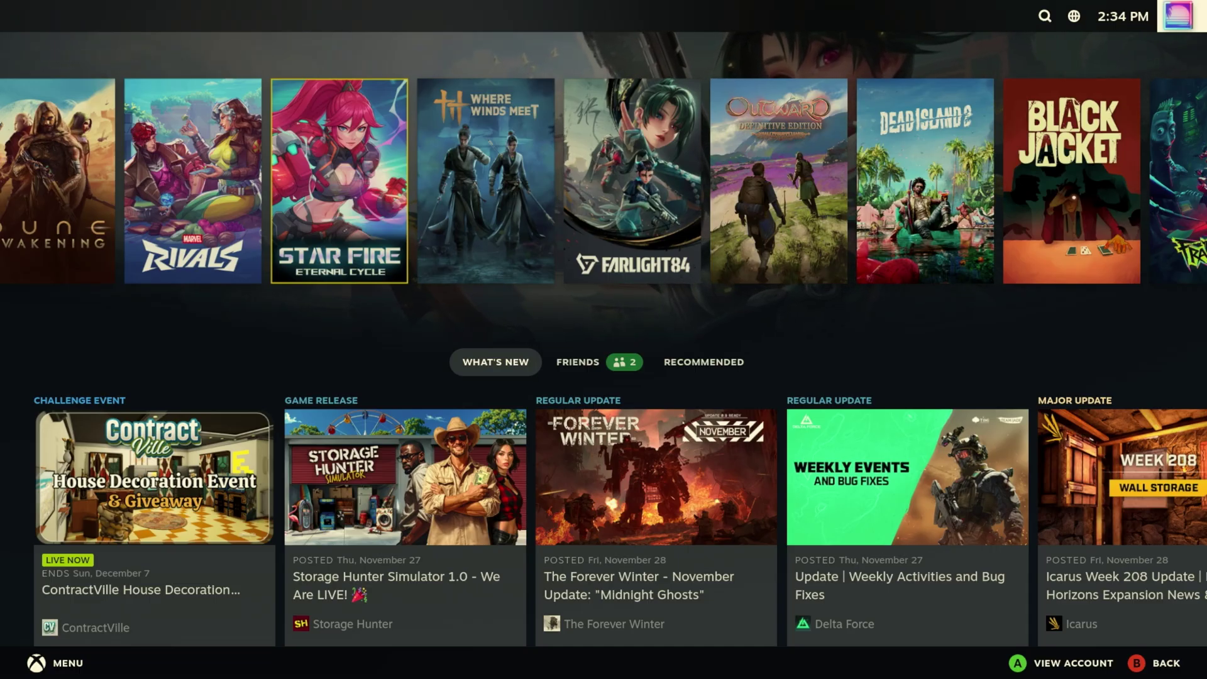
{"action": "key", "text": "Left"}
{"action": "key", "text": "Left"}
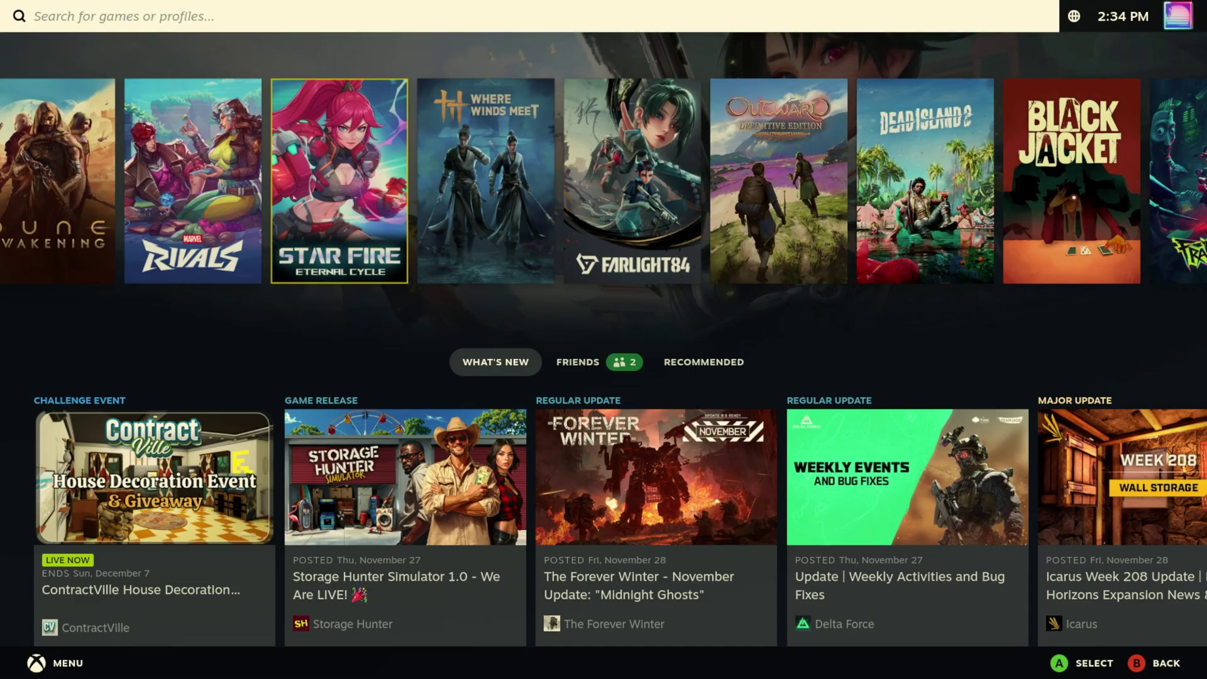
{"action": "key", "text": "Down"}
{"action": "key", "text": "Left"}
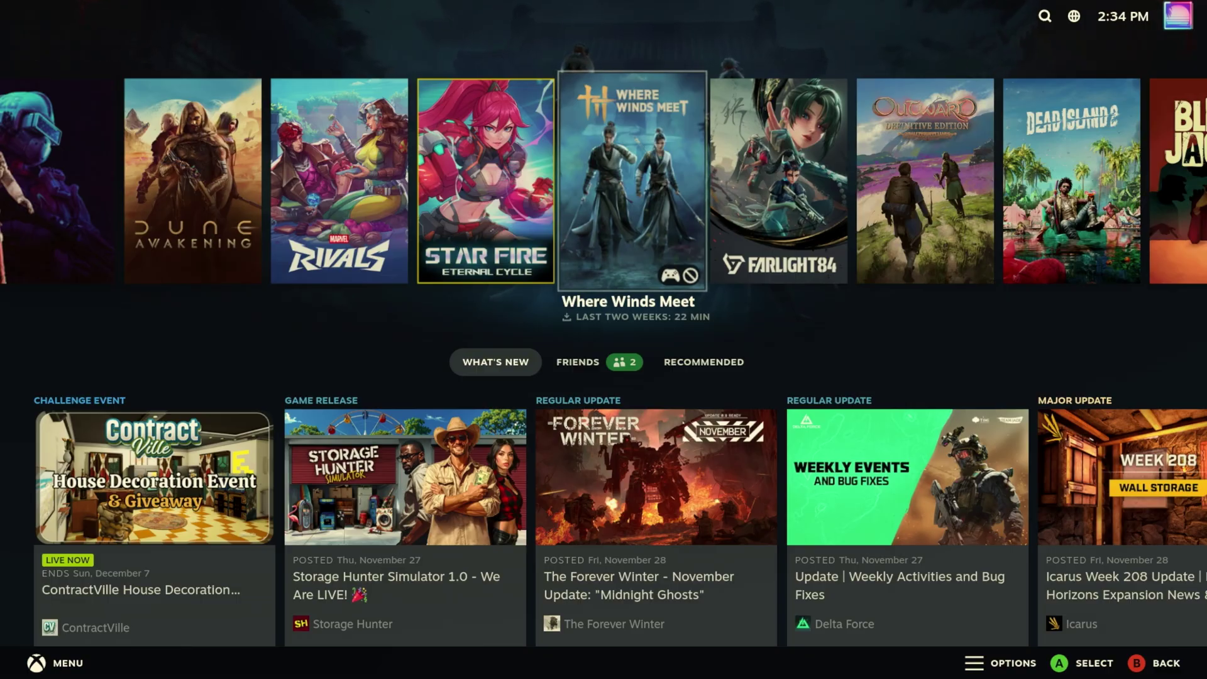
{"action": "key", "text": "Left"}
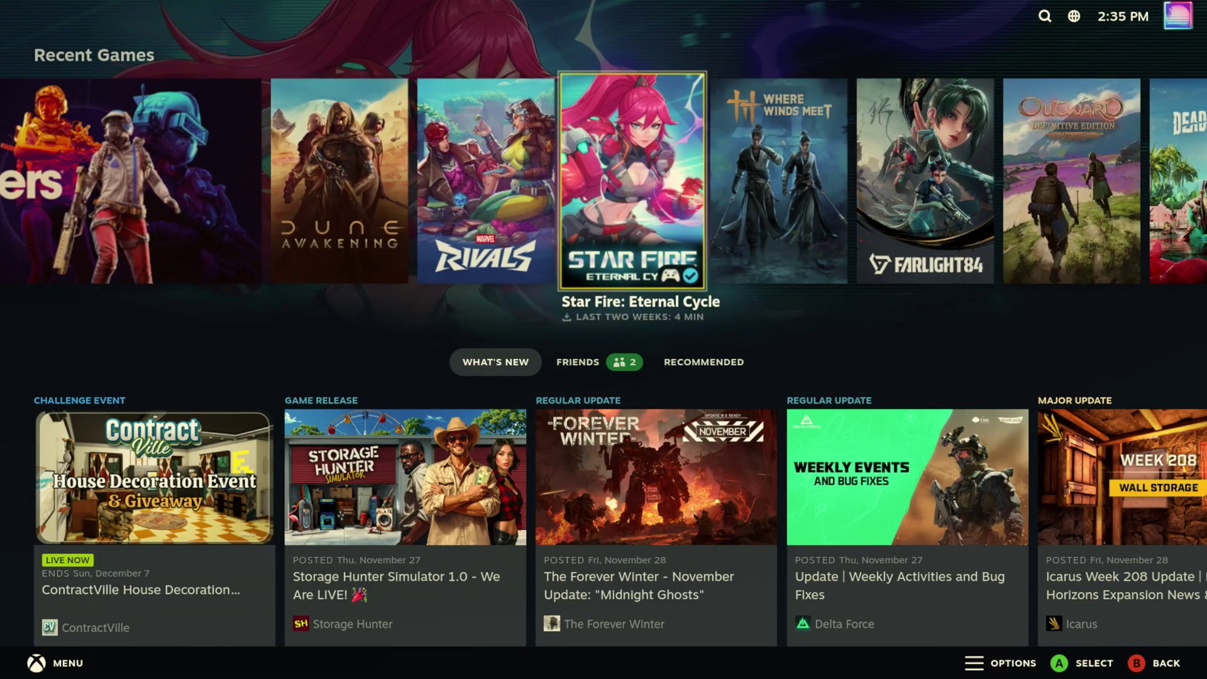
Open the Star Fire: Eternal Cycle page from the library
{"action": "key", "text": "Return"}
{"action": "key", "text": "Return"}
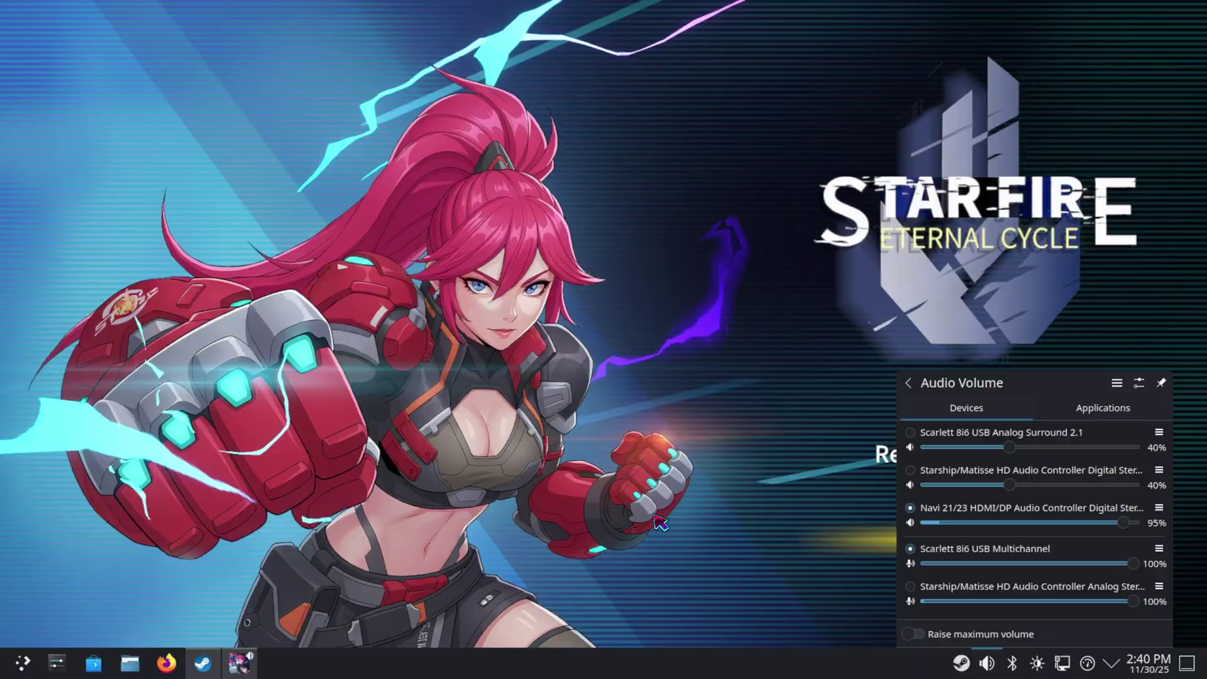
Load the first save slot and enter the Body Enhance area
{"action": "left_click", "coordinate": [654, 515]}
{"action": "key", "text": "Up"}
{"action": "key", "text": "Up"}
{"action": "key", "text": "f"}
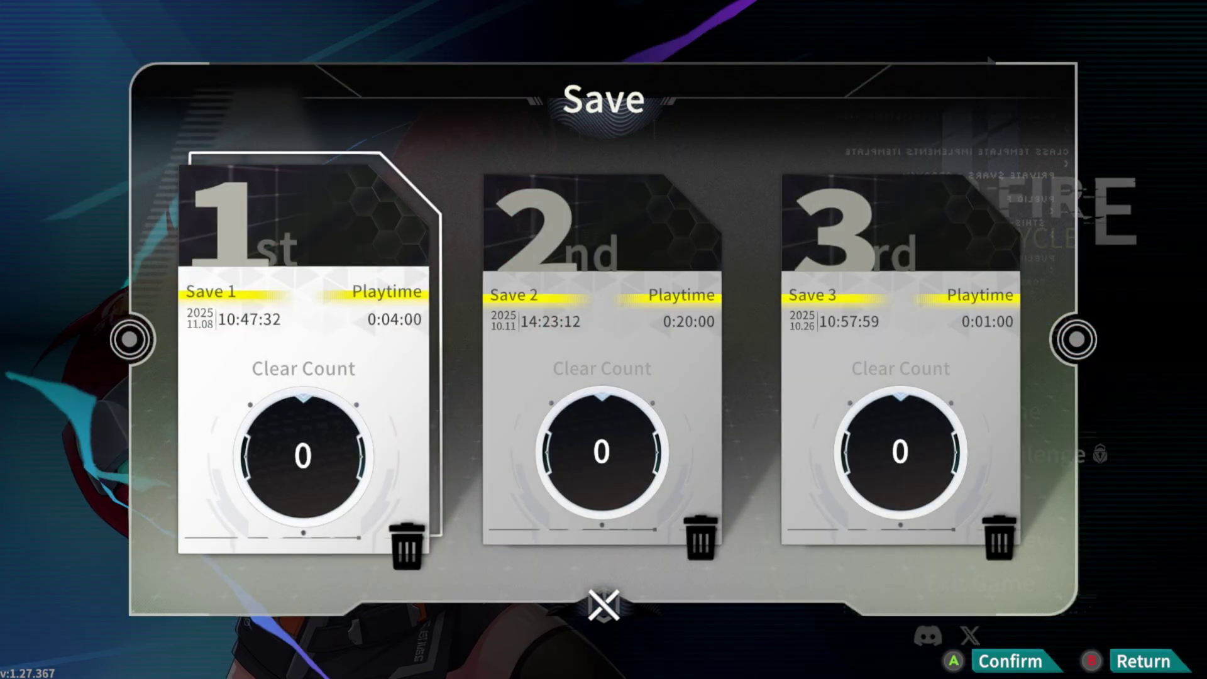
{"action": "key", "text": "Return"}
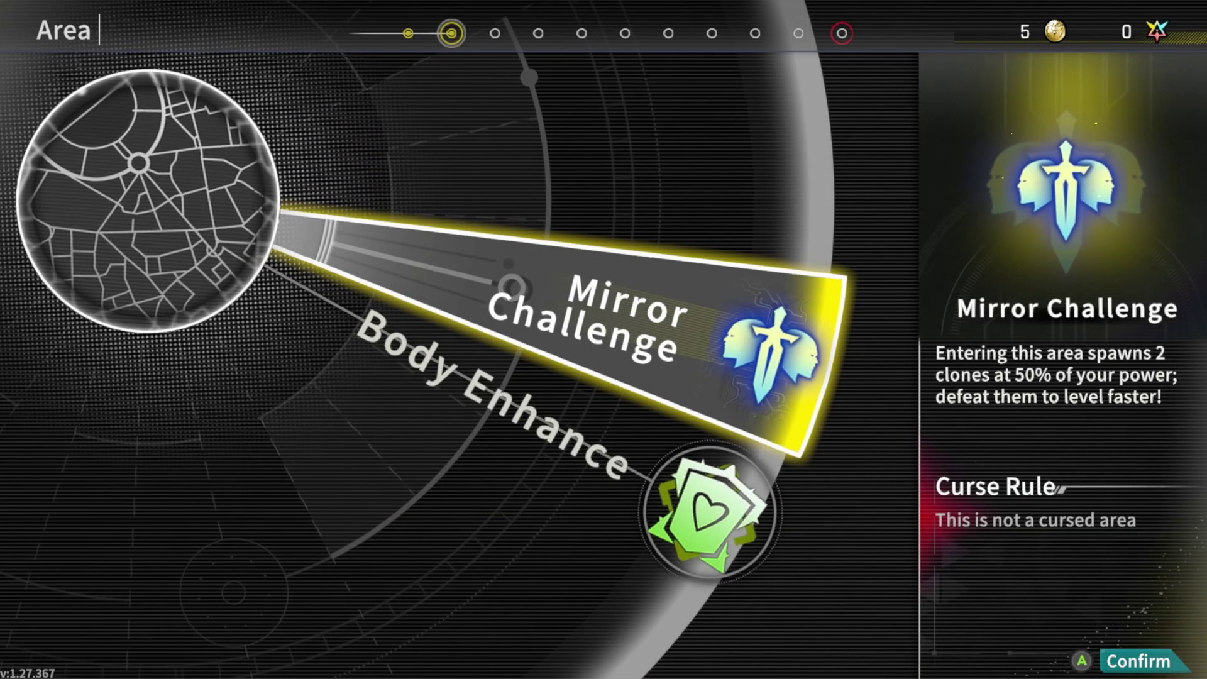
{"action": "key", "text": "Down"}
{"action": "key", "text": "Return"}
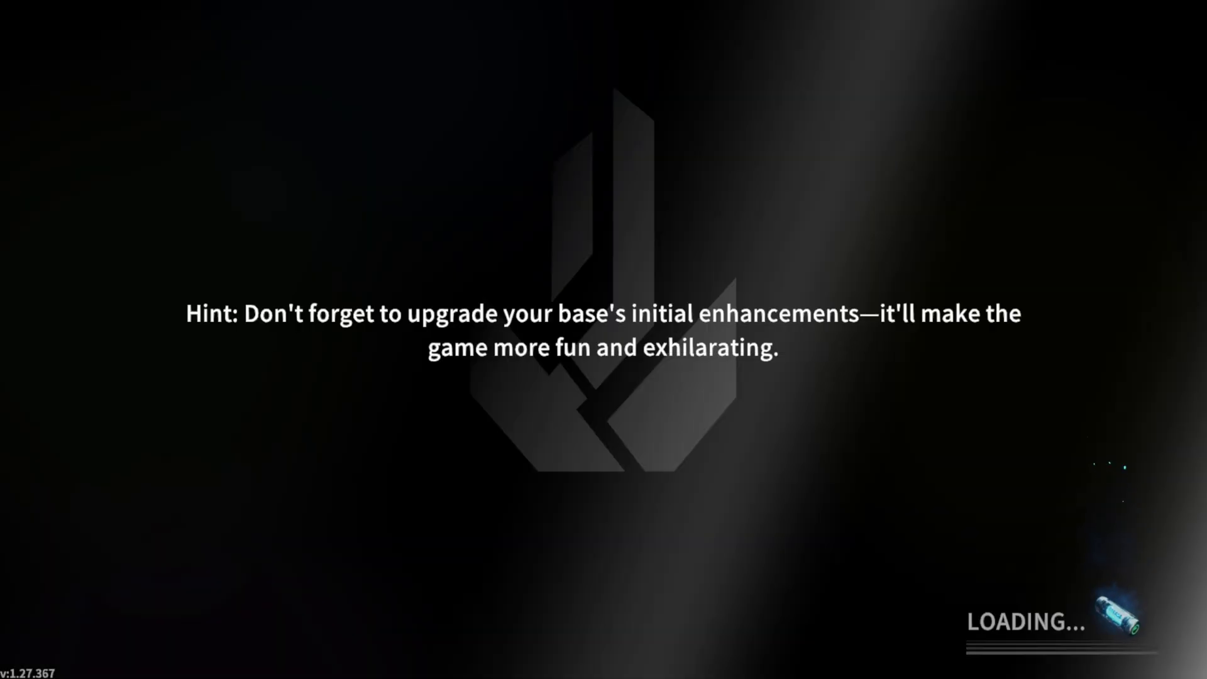
Fight the insect enemies with attacks and a burst skill until reaching level 4
{"action": "key", "text": "x"}
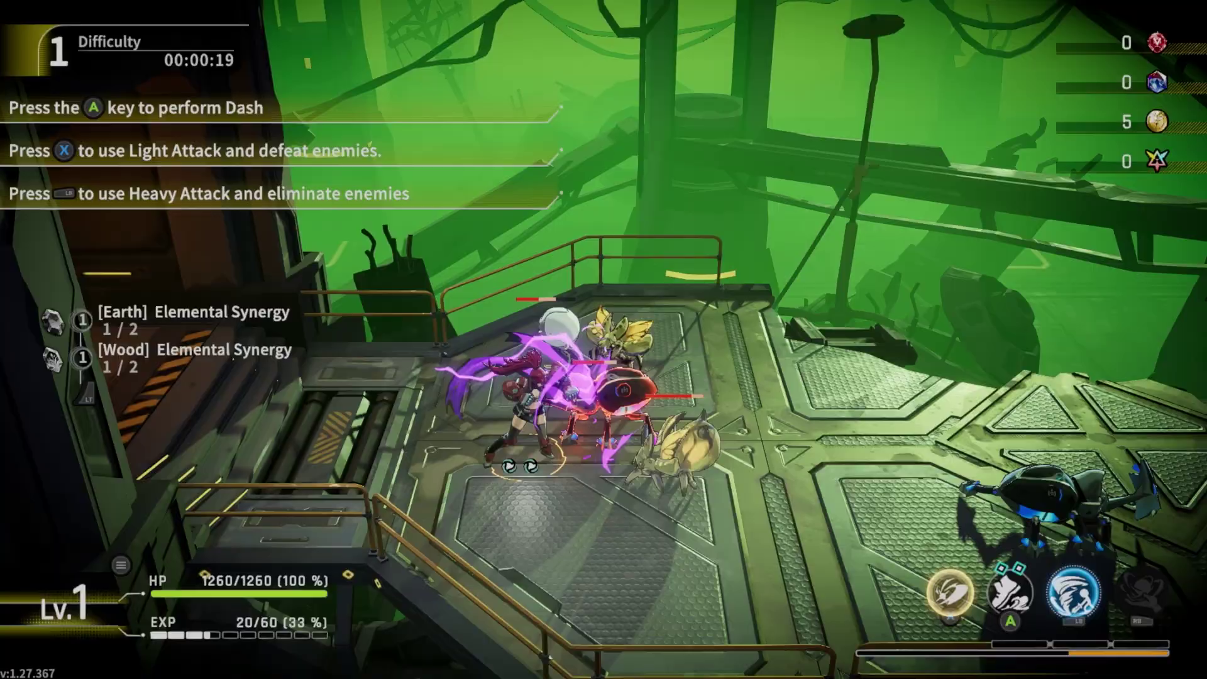
{"action": "key", "text": "x"}
{"action": "key", "text": "q"}
{"action": "key", "text": "x"}
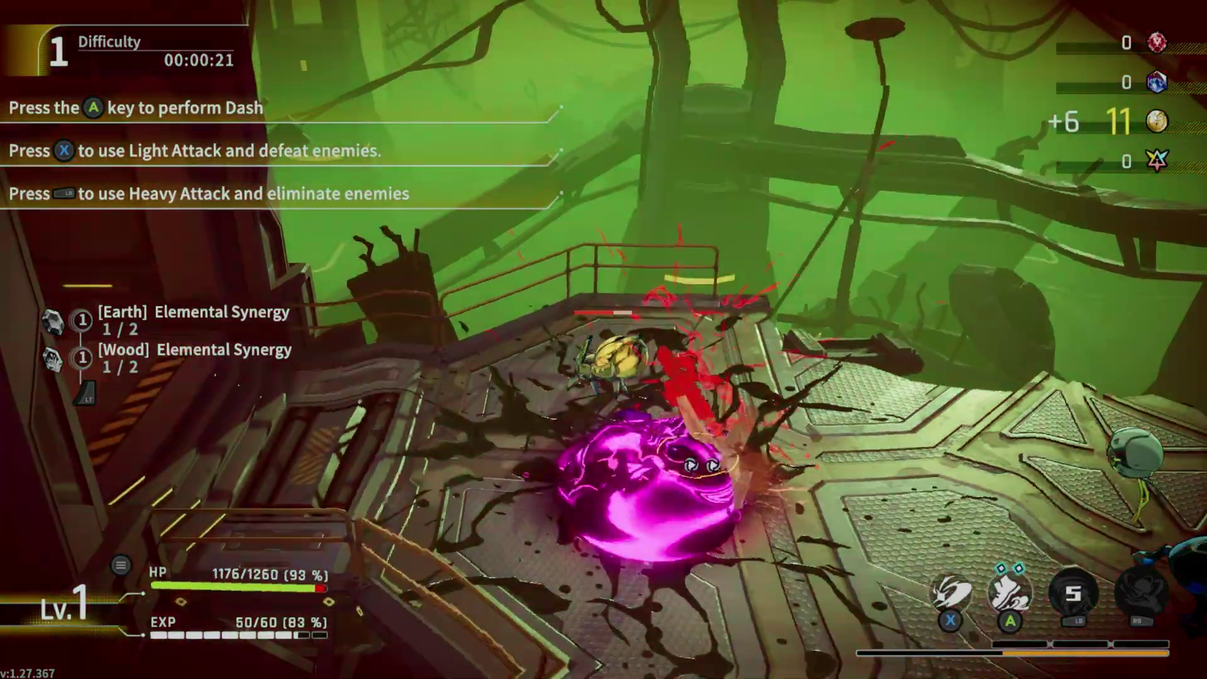
{"action": "key", "text": "a"}
{"action": "key", "text": "x"}
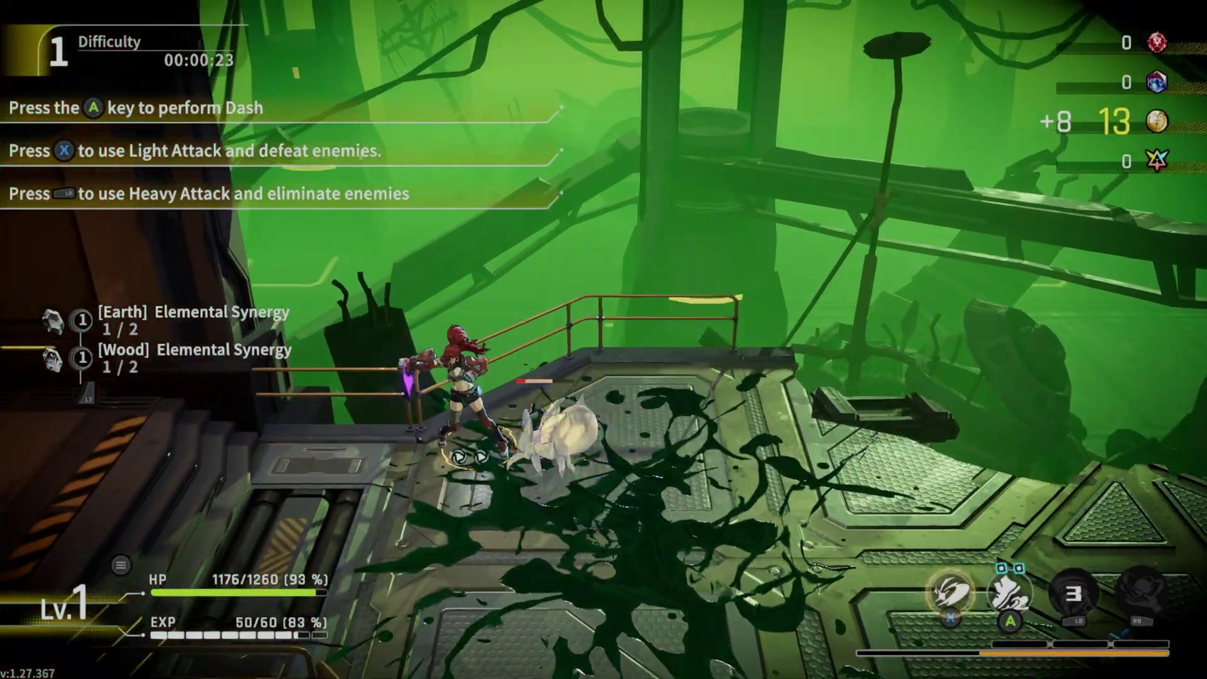
{"action": "key", "text": "x"}
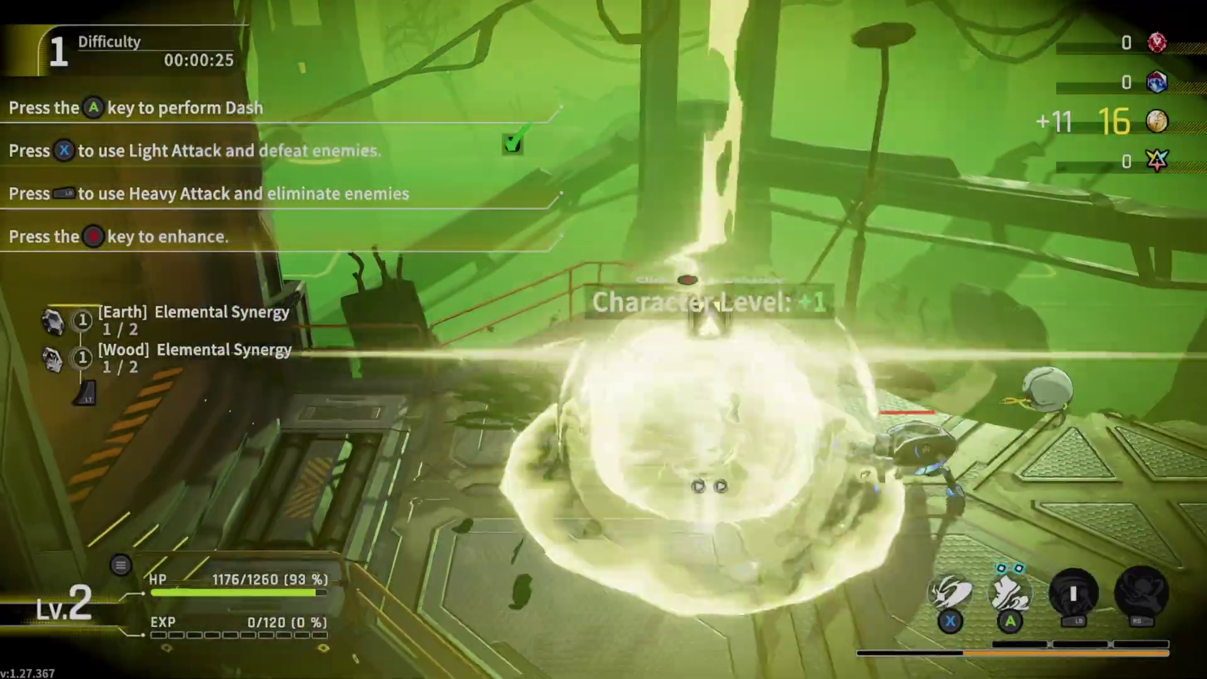
{"action": "key", "text": "x"}
{"action": "key", "text": "x"}
{"action": "key", "text": "x"}
{"action": "key", "text": "x"}
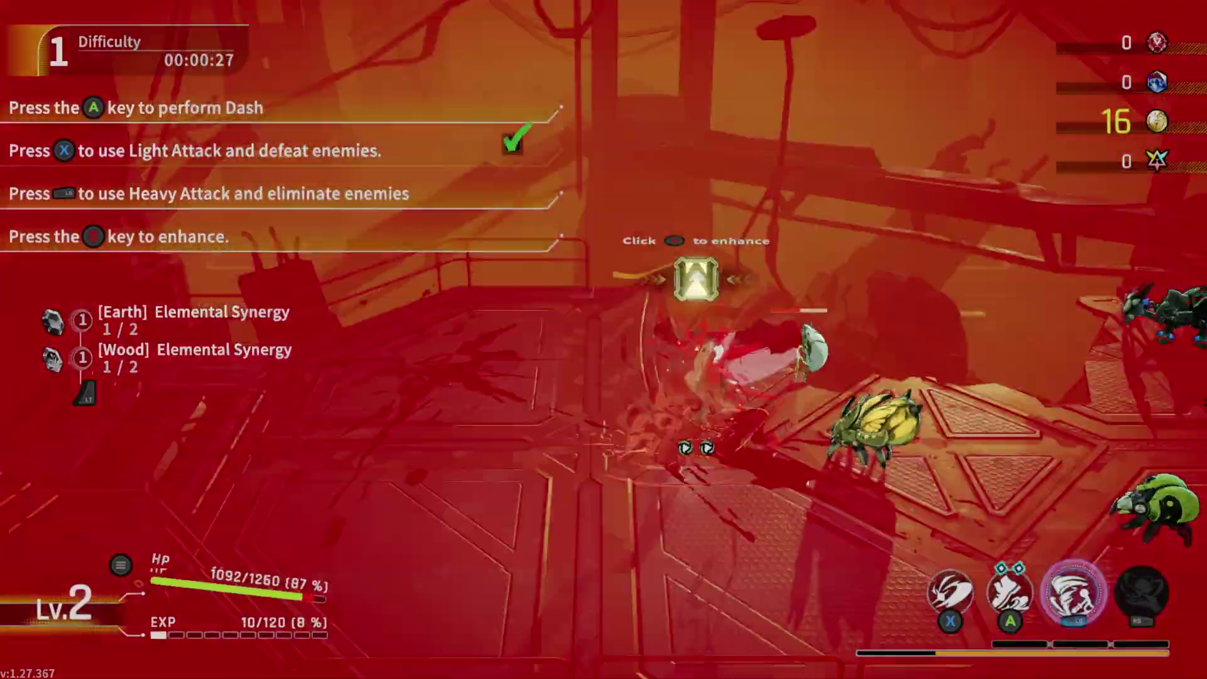
{"action": "key", "text": "x"}
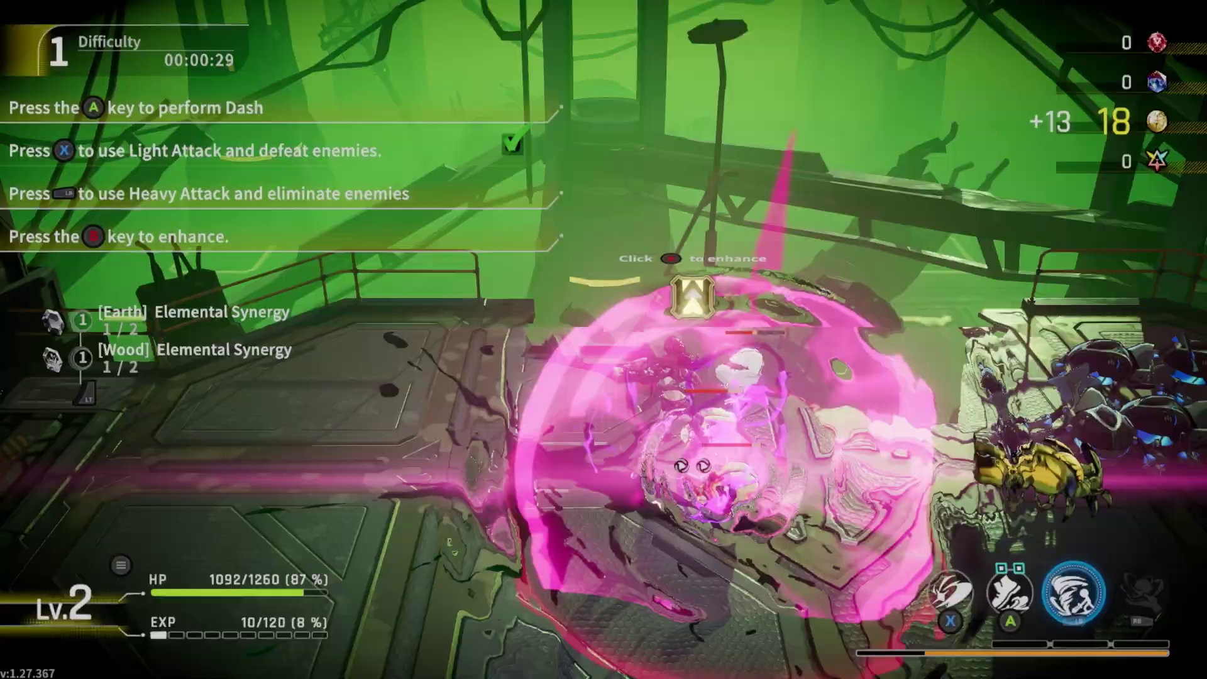
{"action": "key", "text": "a"}
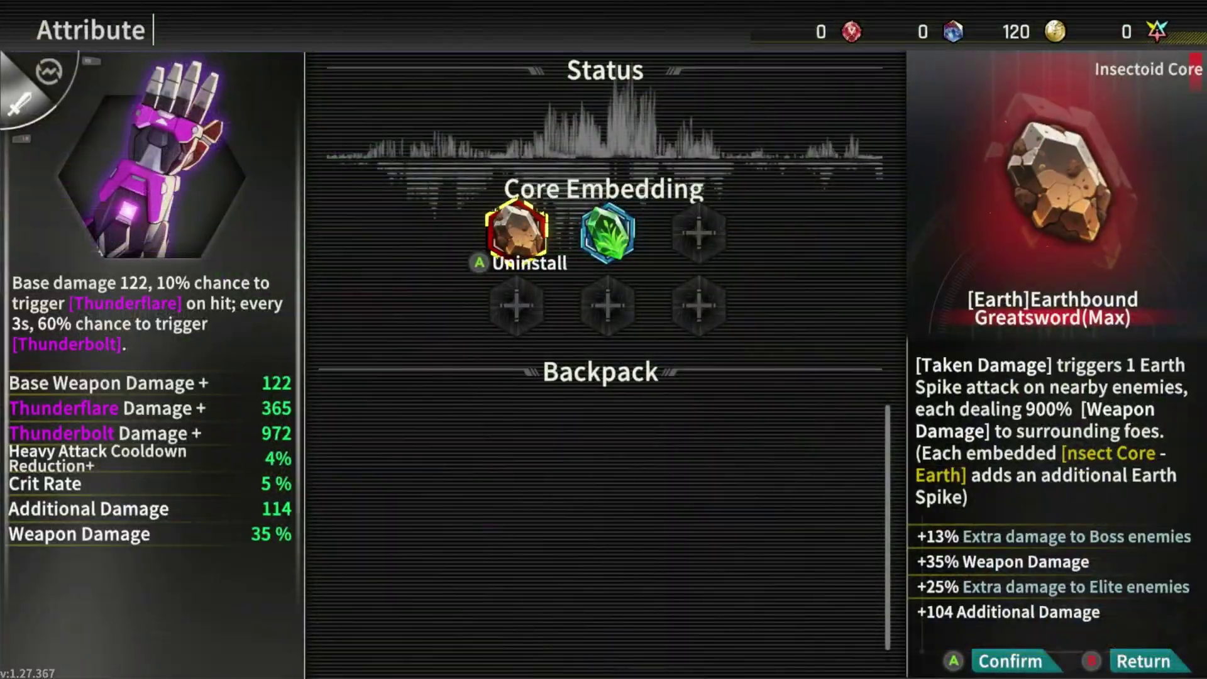
{"action": "key", "text": "b"}
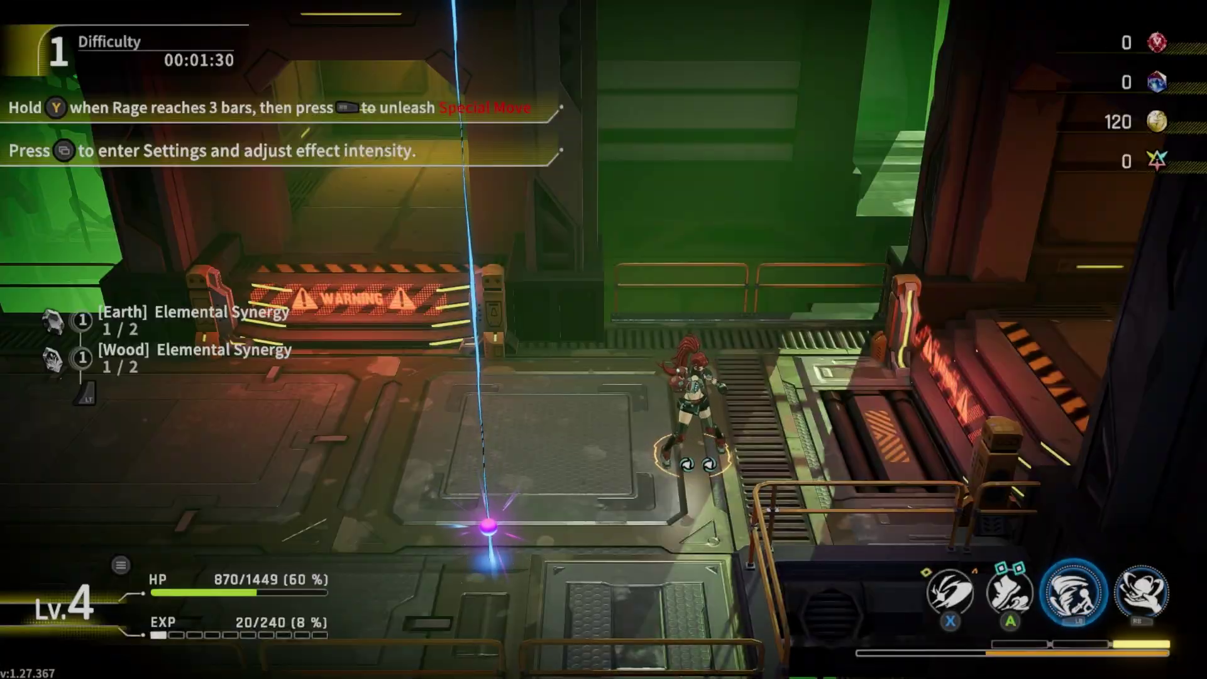
Pause the game and confirm Return to Homepage
{"action": "key", "text": "Escape"}
{"action": "key", "text": "Return"}
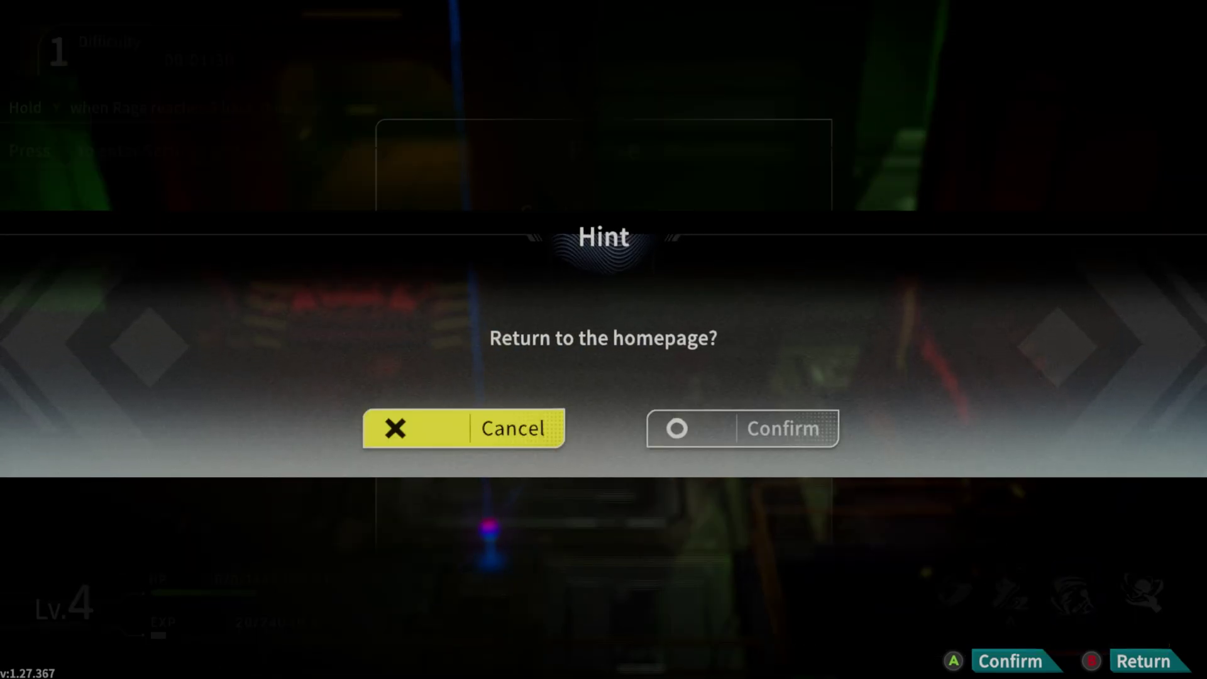
{"action": "key", "text": "Return"}
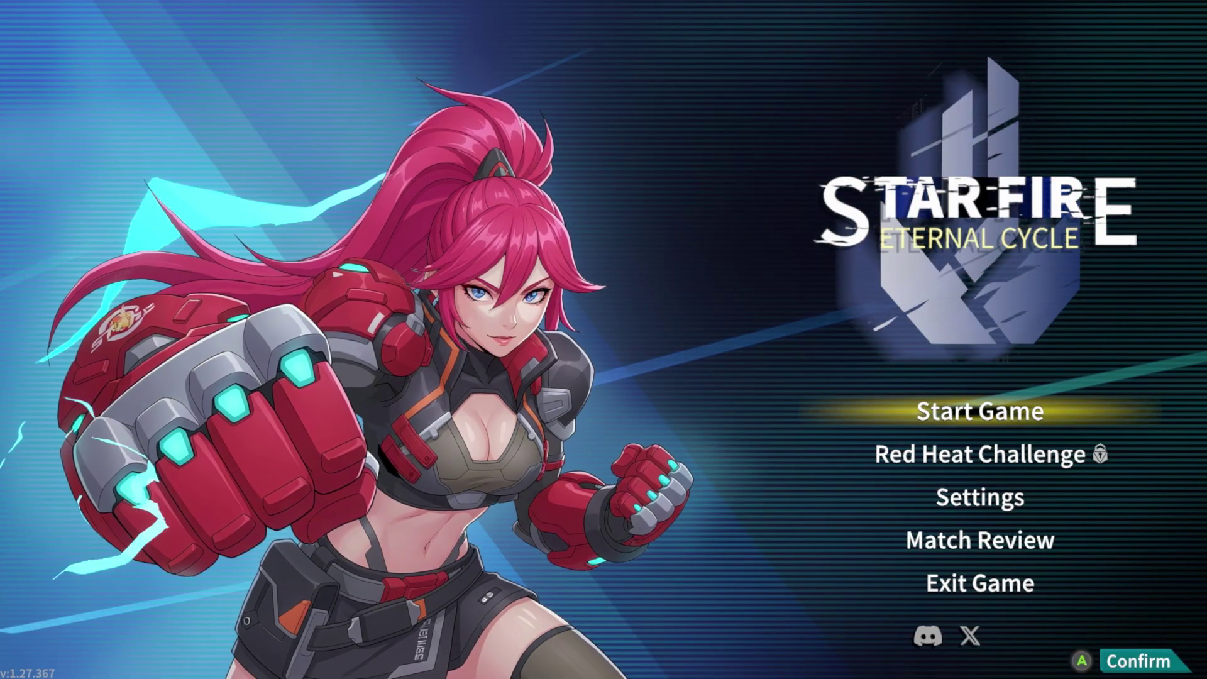
Quit Star Fire: Eternal Cycle back to the Steam library
{"action": "key", "text": "Return"}
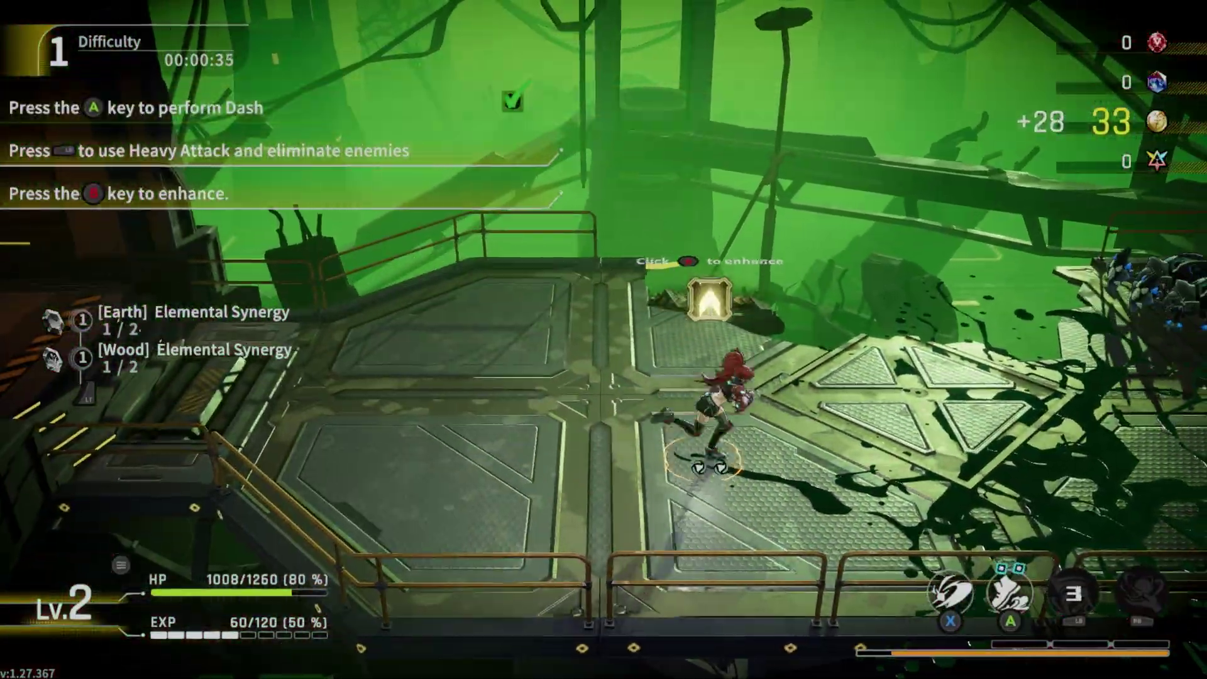
Take the Rewards enhancement card, then fight and dash through the enemy group to level up
{"action": "key", "text": "f"}
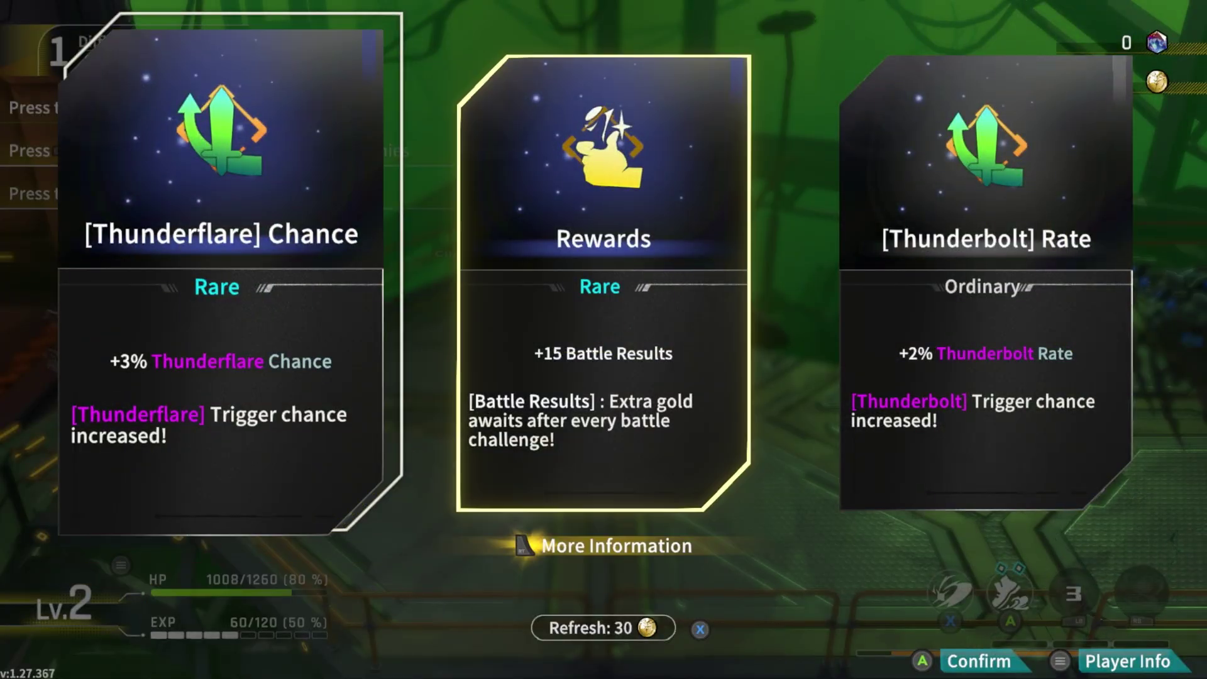
{"action": "key", "text": "space"}
{"action": "key", "text": "d"}
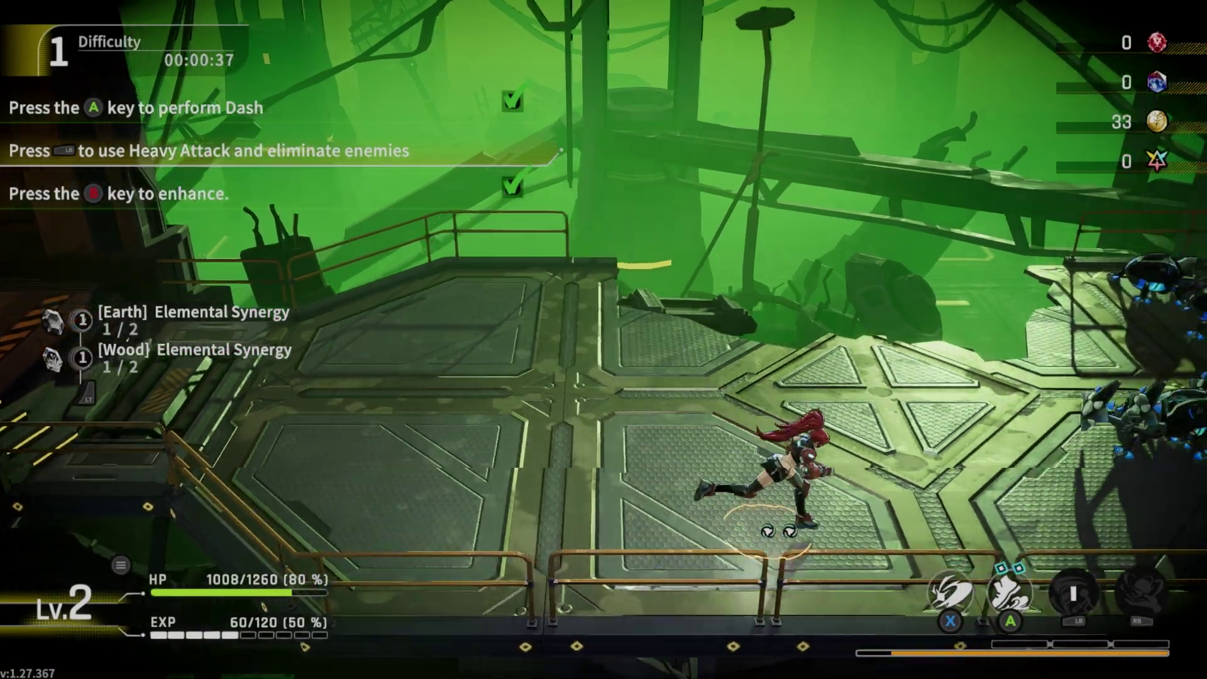
{"action": "key", "text": "d"}
{"action": "key", "text": "e"}
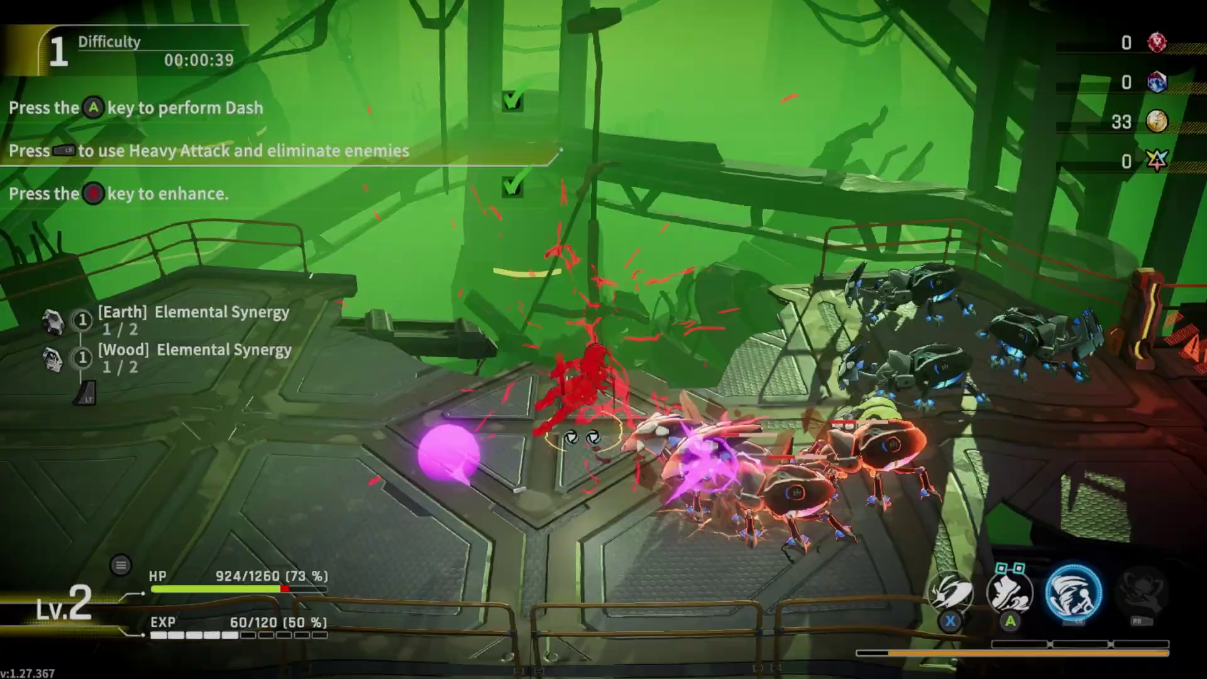
{"action": "key", "text": "d"}
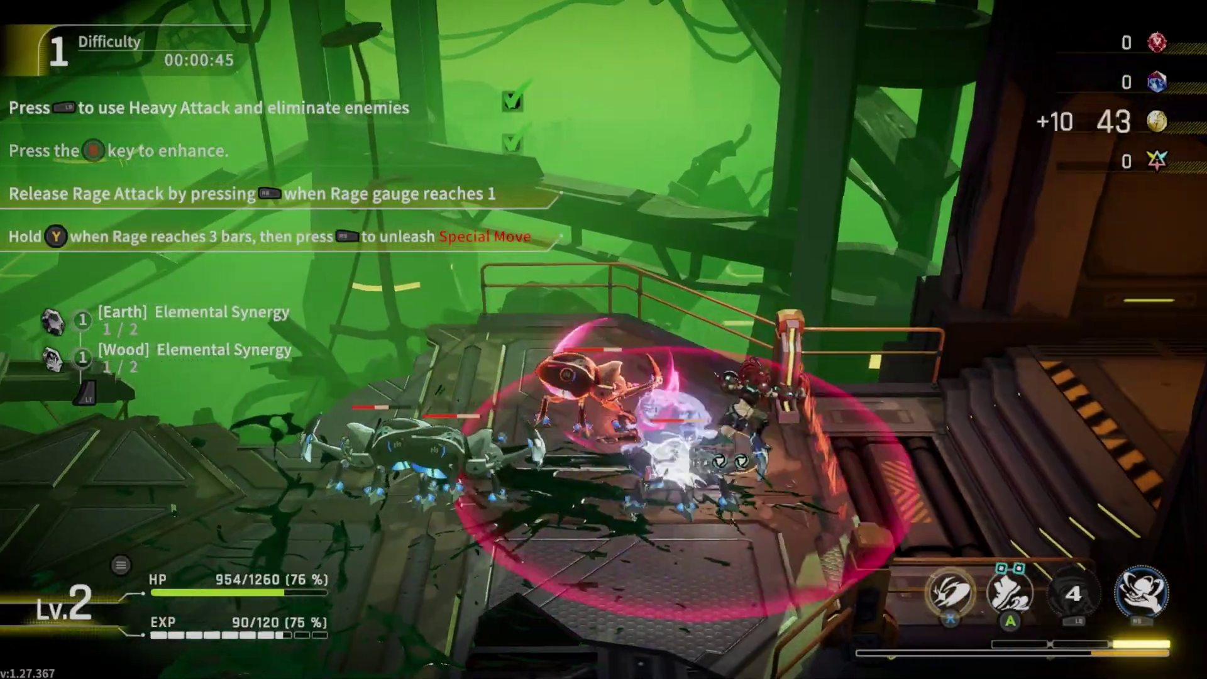
{"action": "key", "text": "a"}
{"action": "key", "text": "space"}
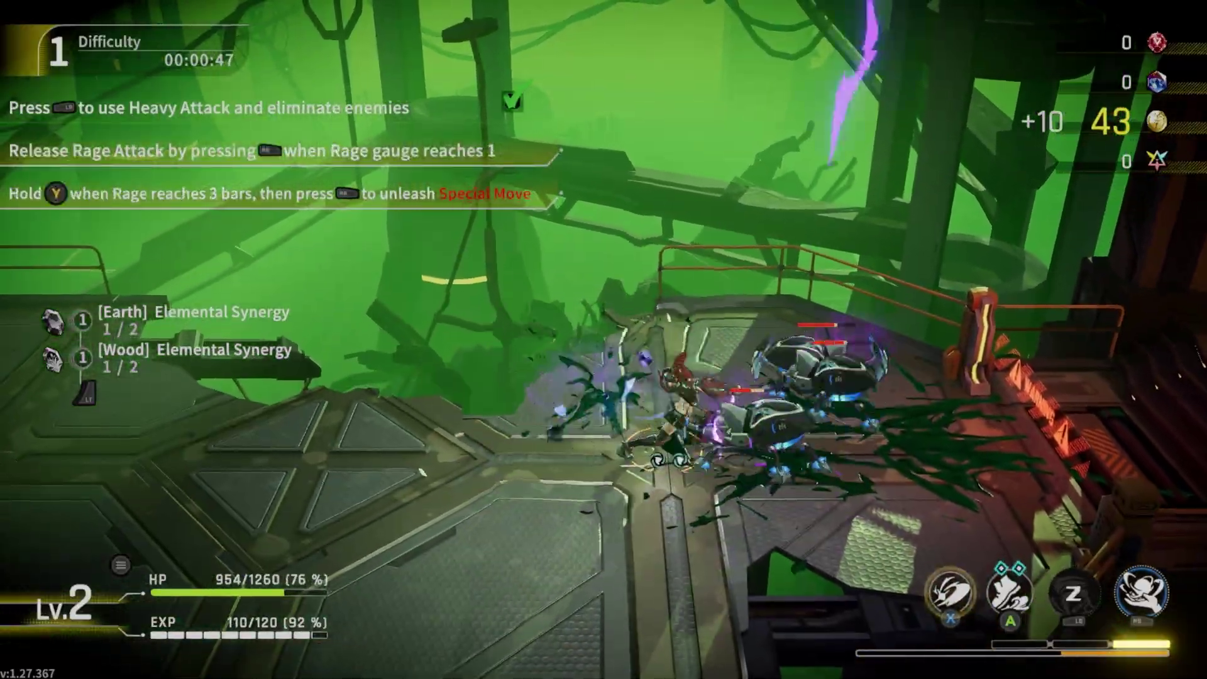
{"action": "key", "text": "space"}
{"action": "key", "text": "space"}
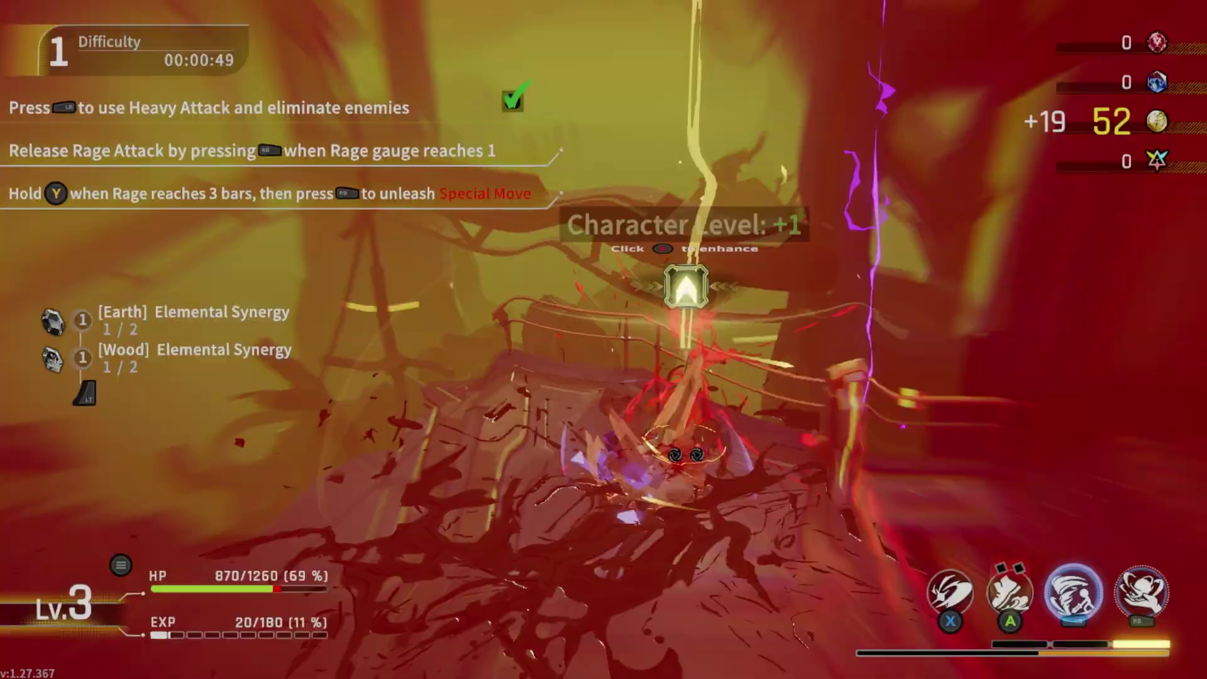
Choose the Attack Speed upgrade from the level-up offer
{"action": "key", "text": "f"}
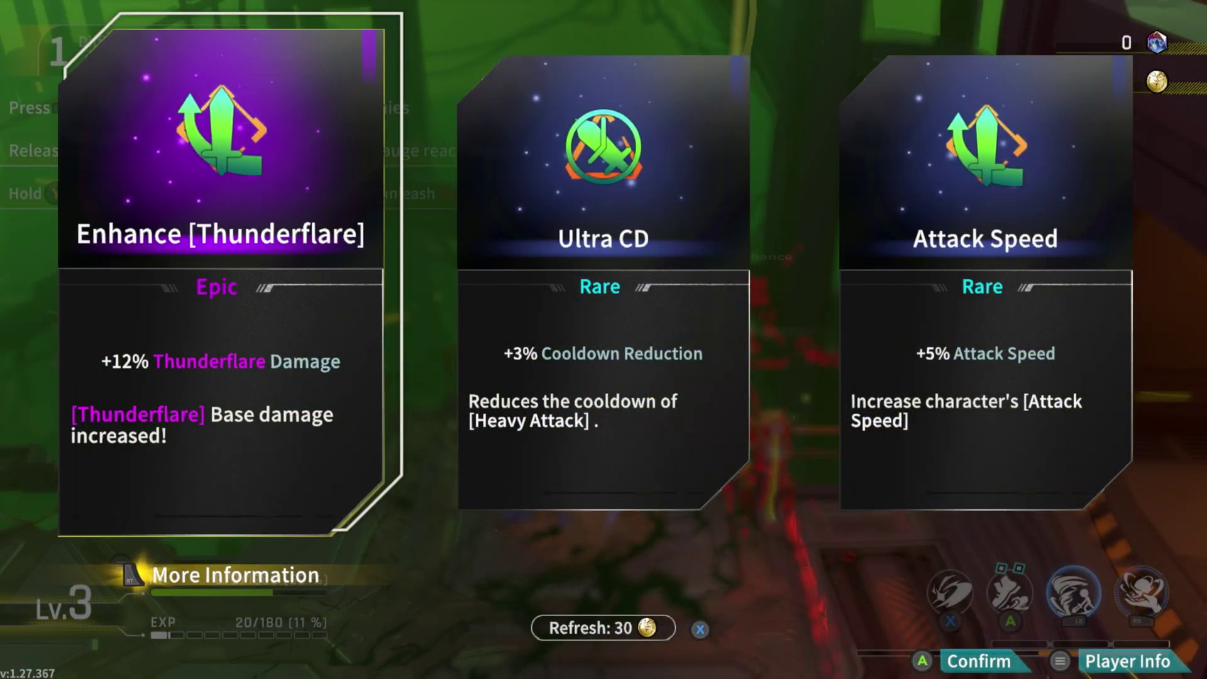
{"action": "key", "text": "Right"}
{"action": "key", "text": "Right"}
{"action": "key", "text": "Return"}
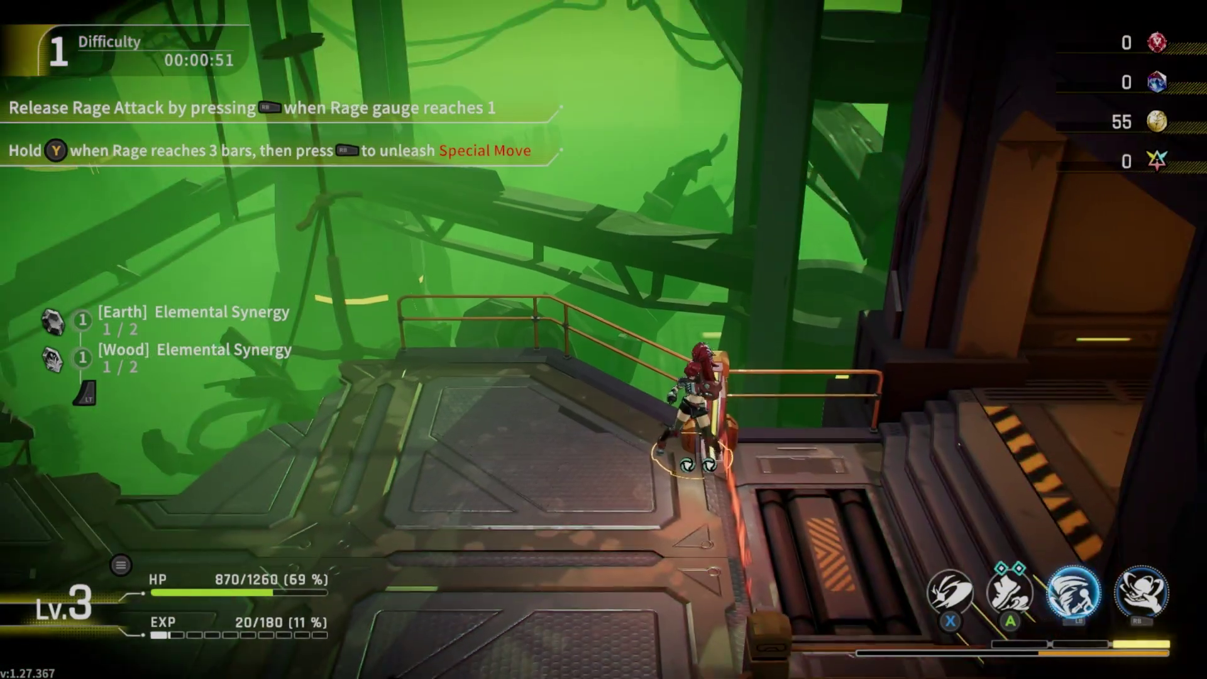
Pick up the Life Capsule and highlight Core Plunder at the gate
{"action": "key", "text": "s"}
{"action": "key", "text": "y"}
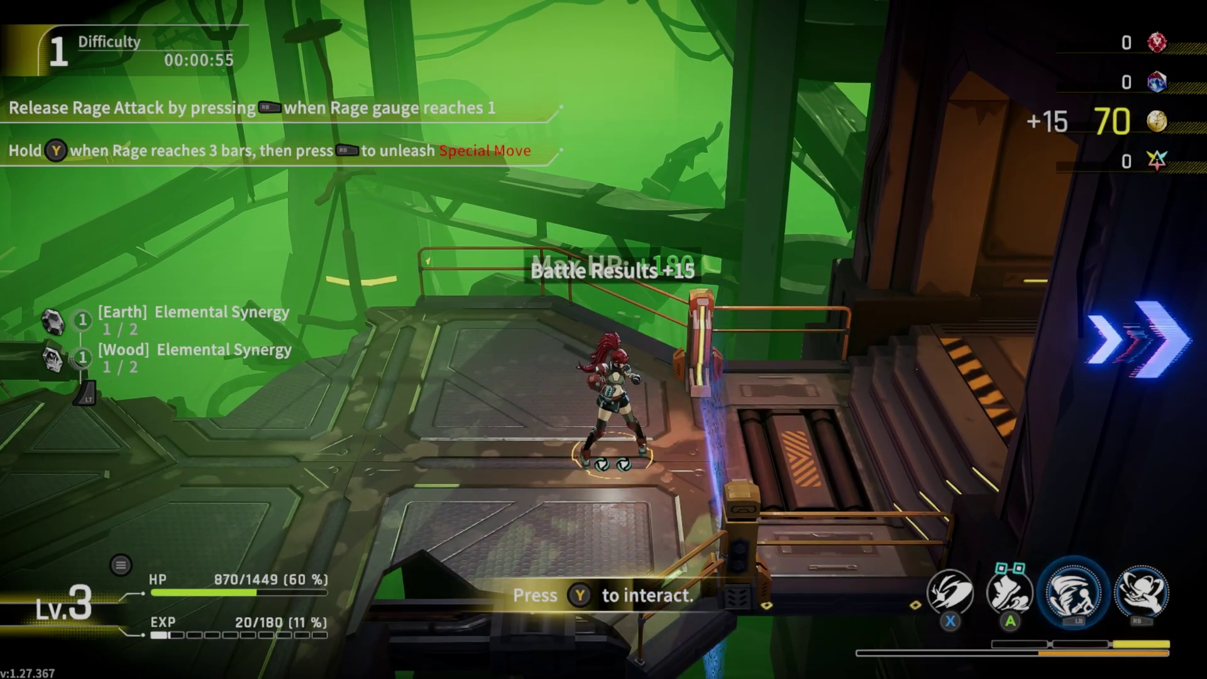
{"action": "key", "text": "y"}
{"action": "key", "text": "Down"}
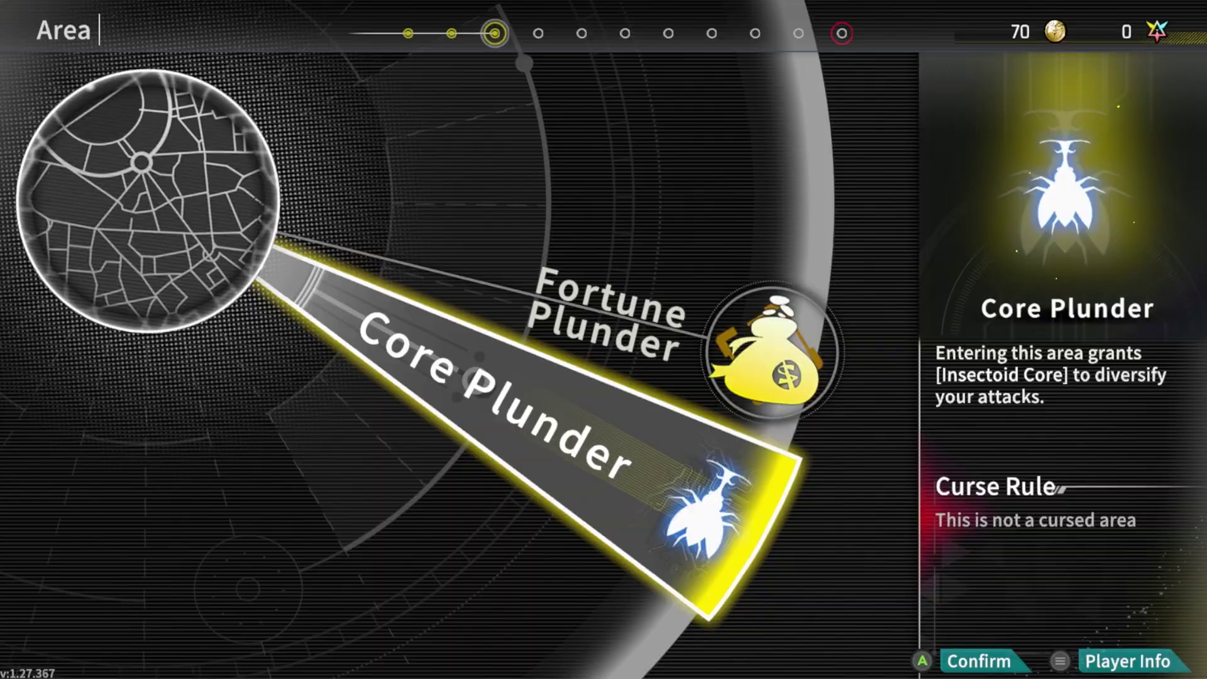